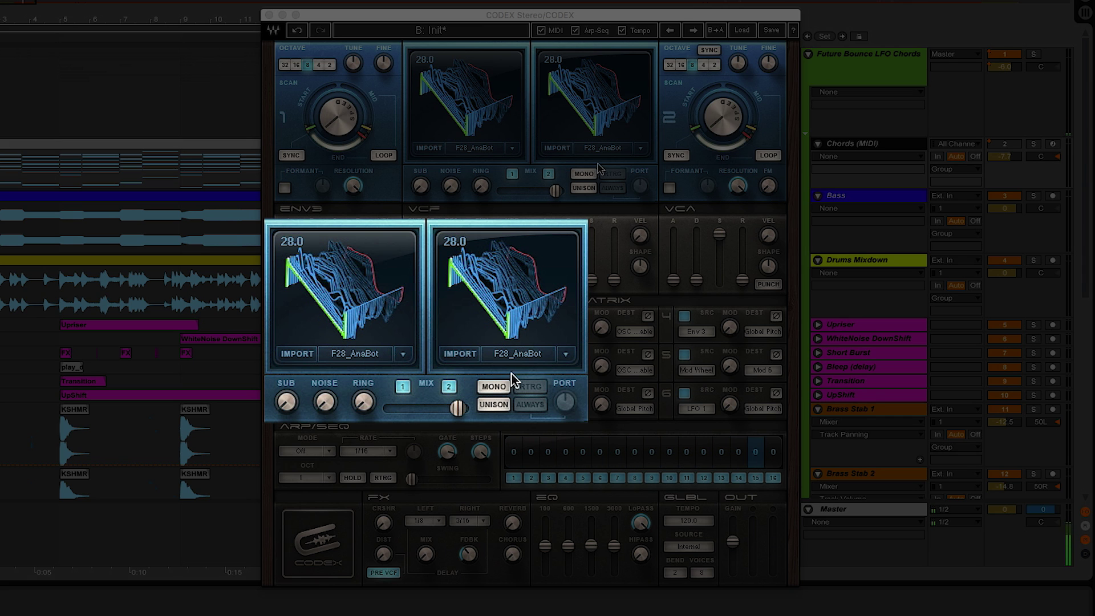
# Load the 07 PulseWidth wavetable in oscillator 2 and set that oscillator's octave to 16
pyautogui.click(640, 150)
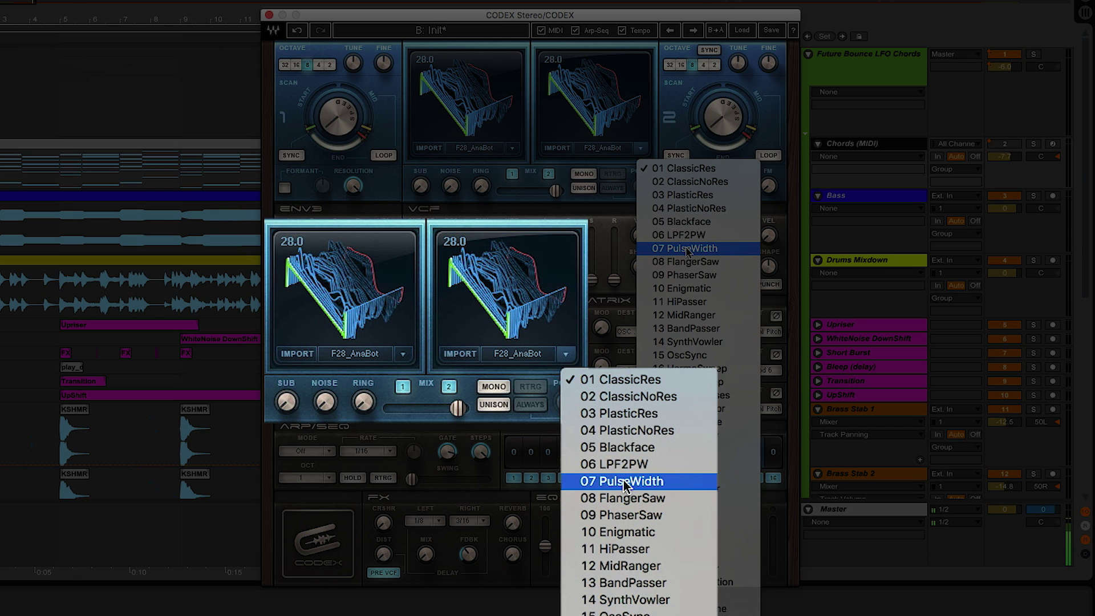
pyautogui.click(686, 249)
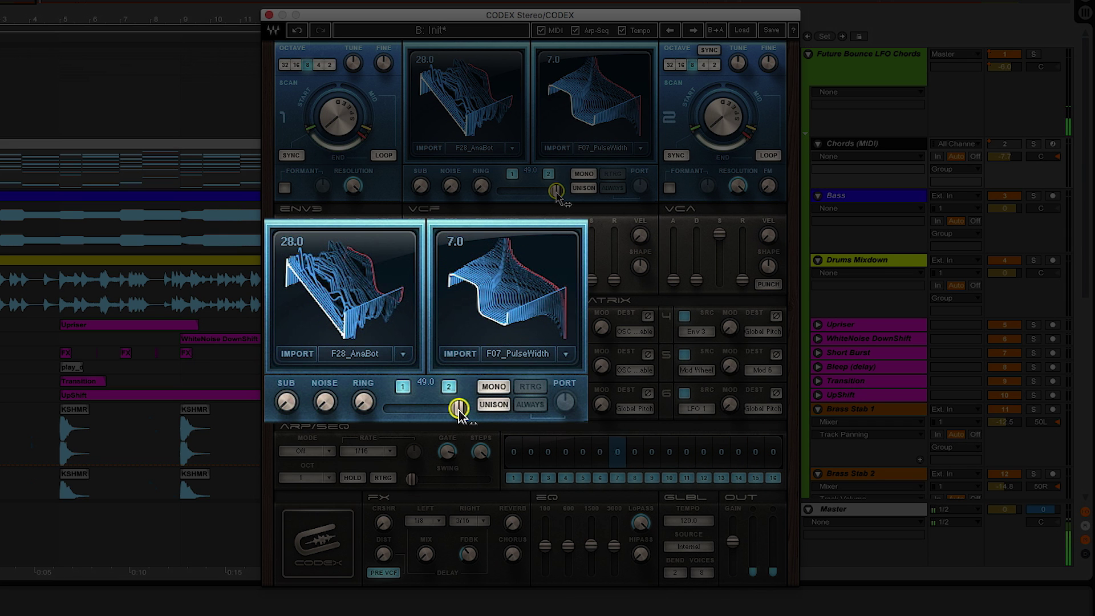
pyautogui.click(681, 65)
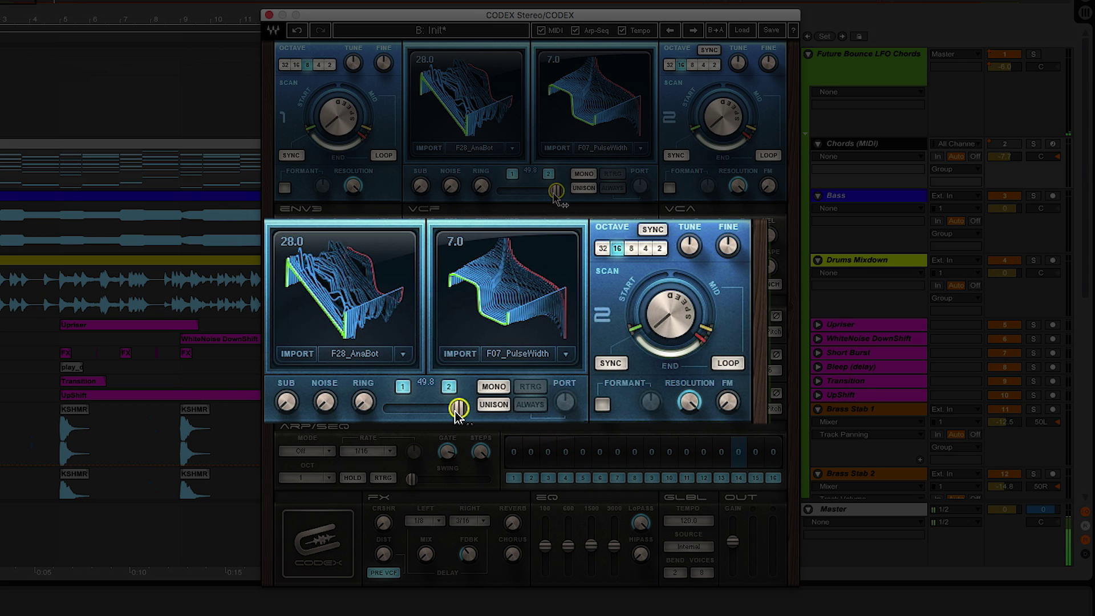
# Balance the two oscillators with the Mix at 0.0 and turn on Unison
pyautogui.moveTo(556, 192); pyautogui.dragTo(530, 192)
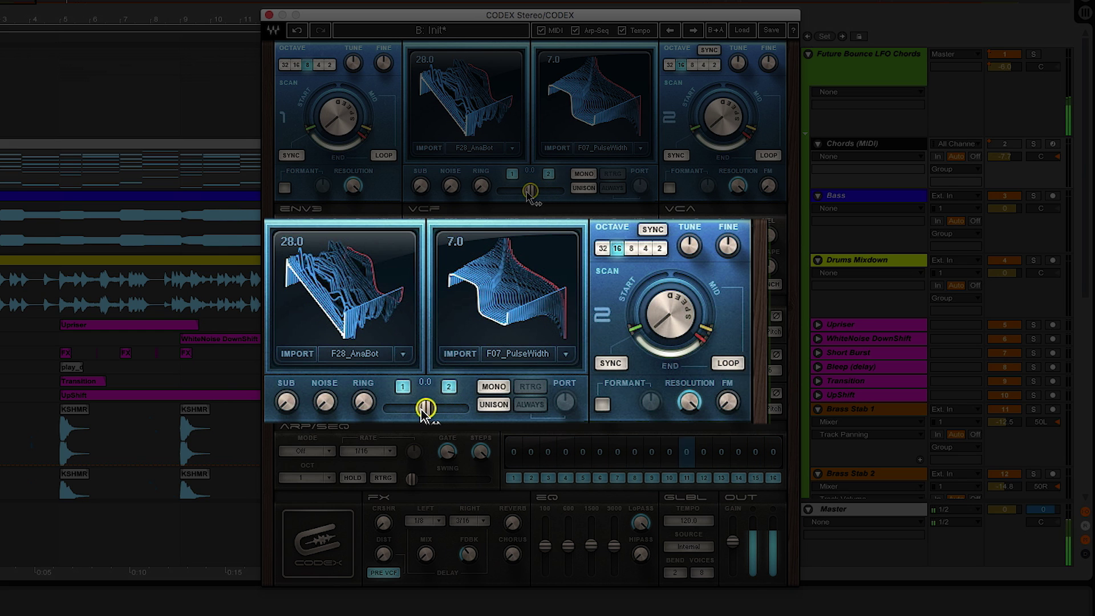
pyautogui.click(493, 405)
pyautogui.click(492, 405)
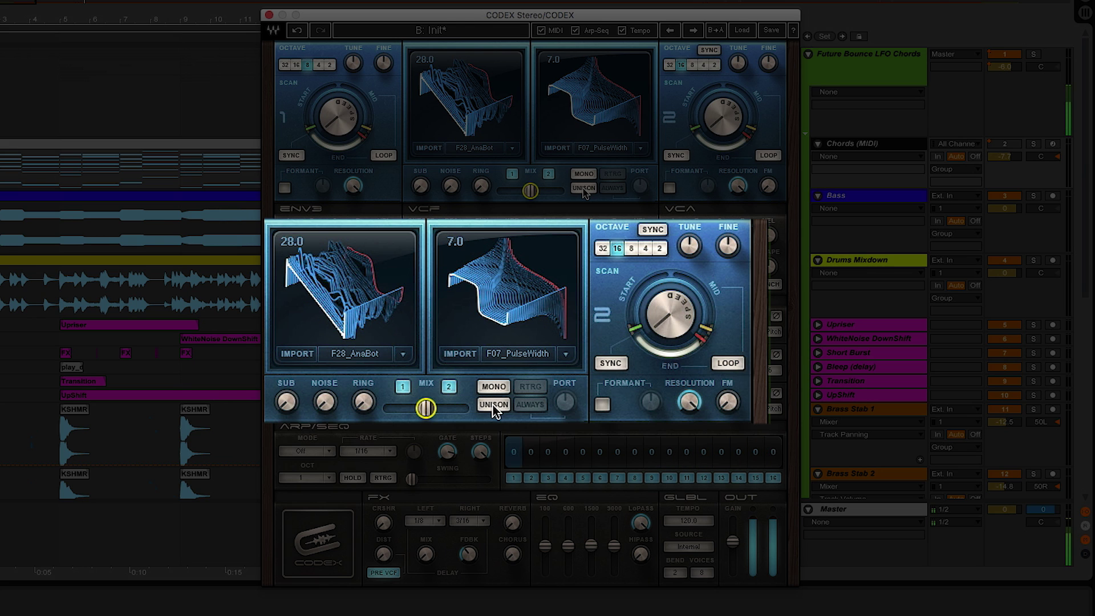
pyautogui.click(493, 405)
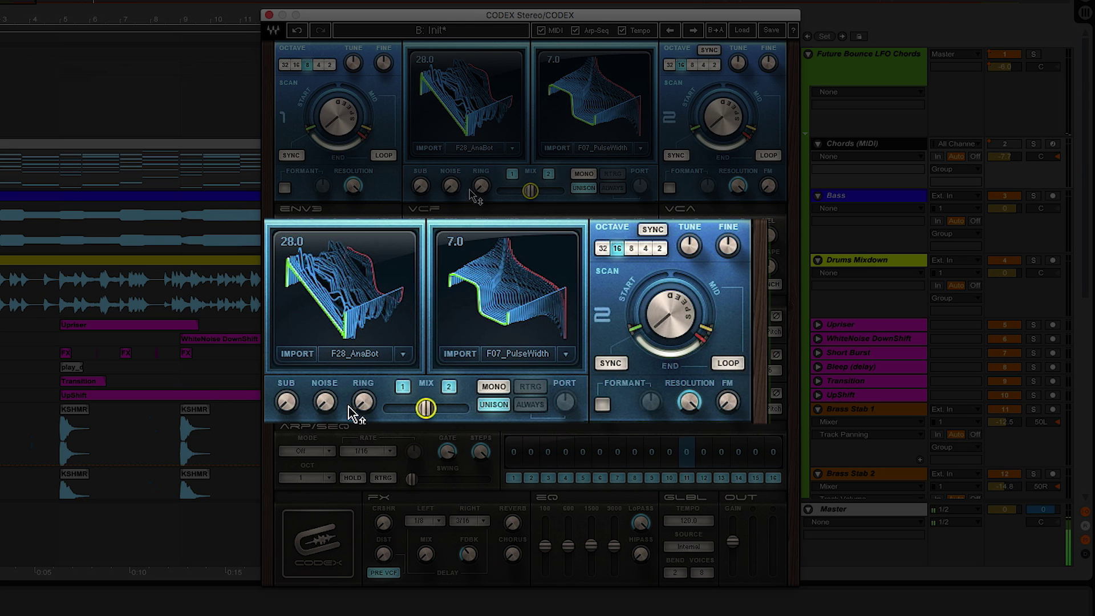
# Set the Sub level to 50.0 and blend in Noise and Ring by ear
pyautogui.moveTo(283, 404); pyautogui.dragTo(282, 398)
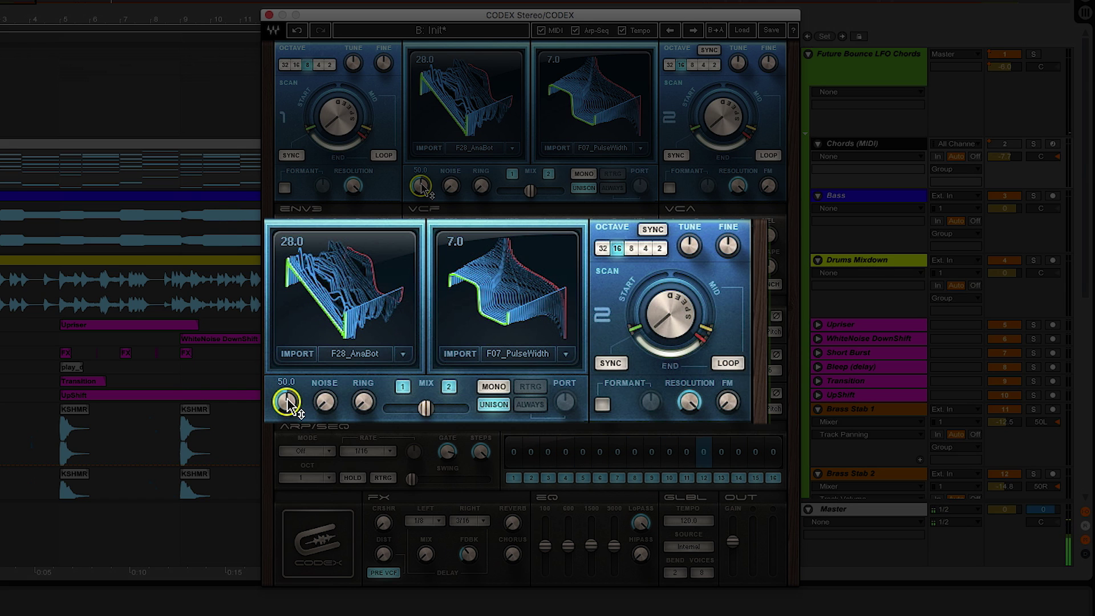
pyautogui.click(322, 396)
pyautogui.moveTo(322, 397); pyautogui.dragTo(323, 396)
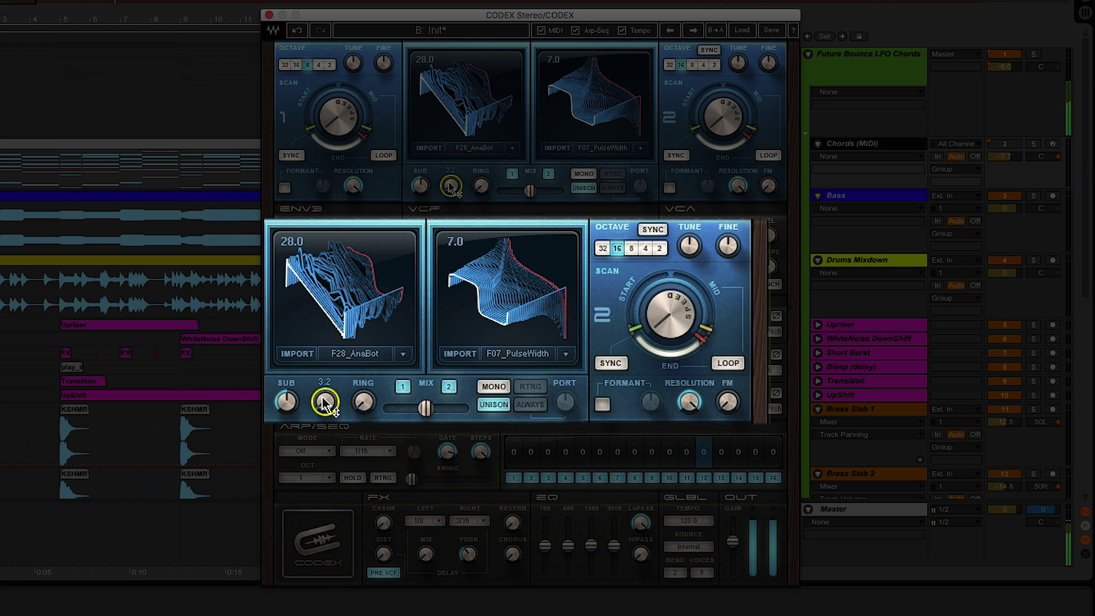
pyautogui.scroll(5, 323, 397)
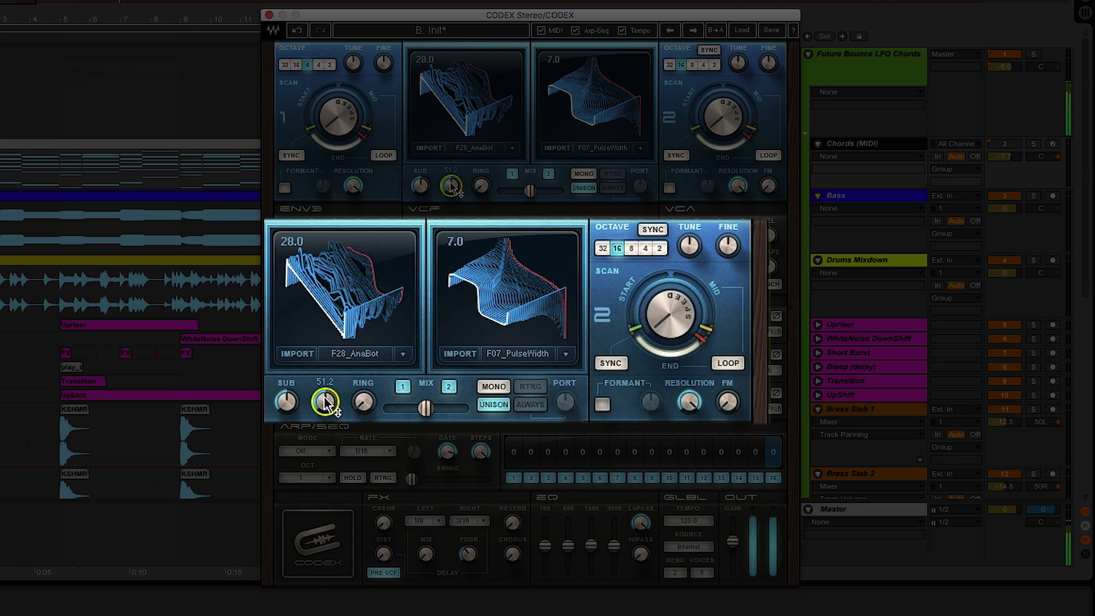
pyautogui.scroll(5, 327, 402)
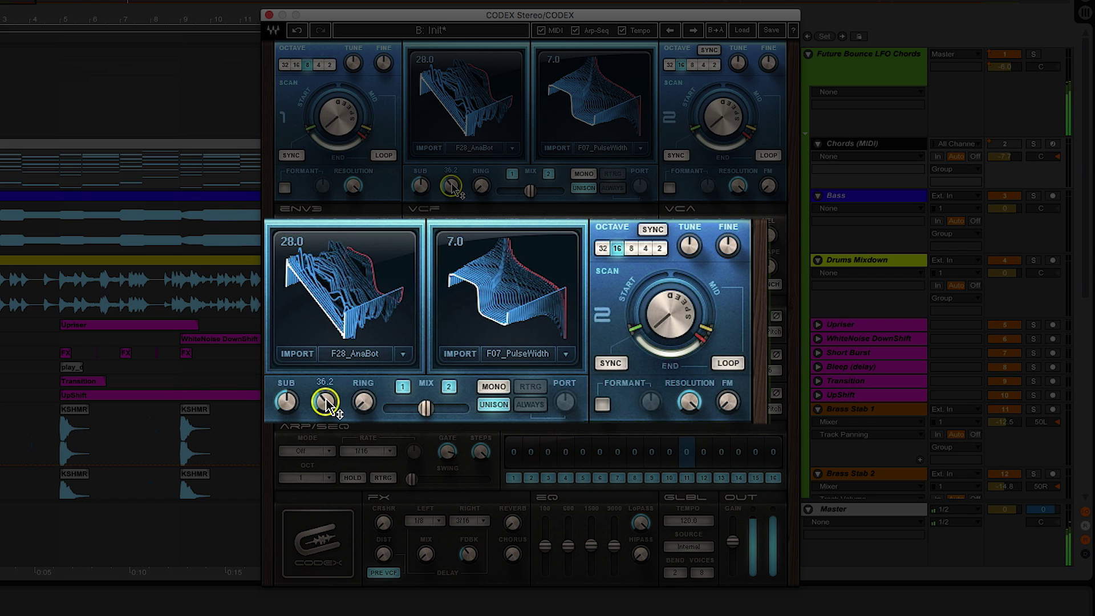
pyautogui.scroll(-3, 325, 401)
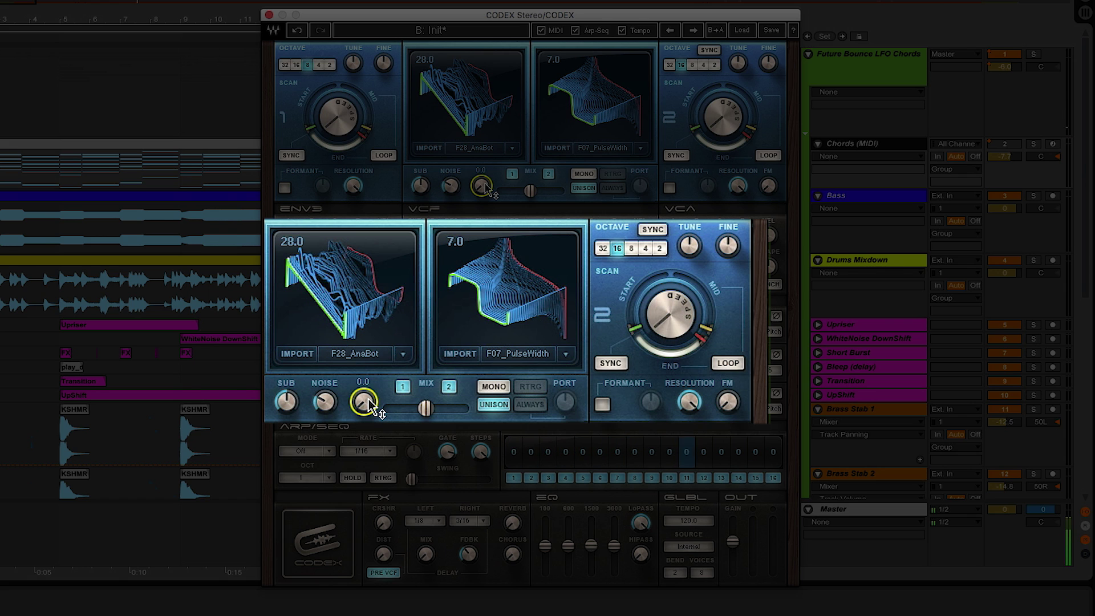
pyautogui.scroll(5, 368, 407)
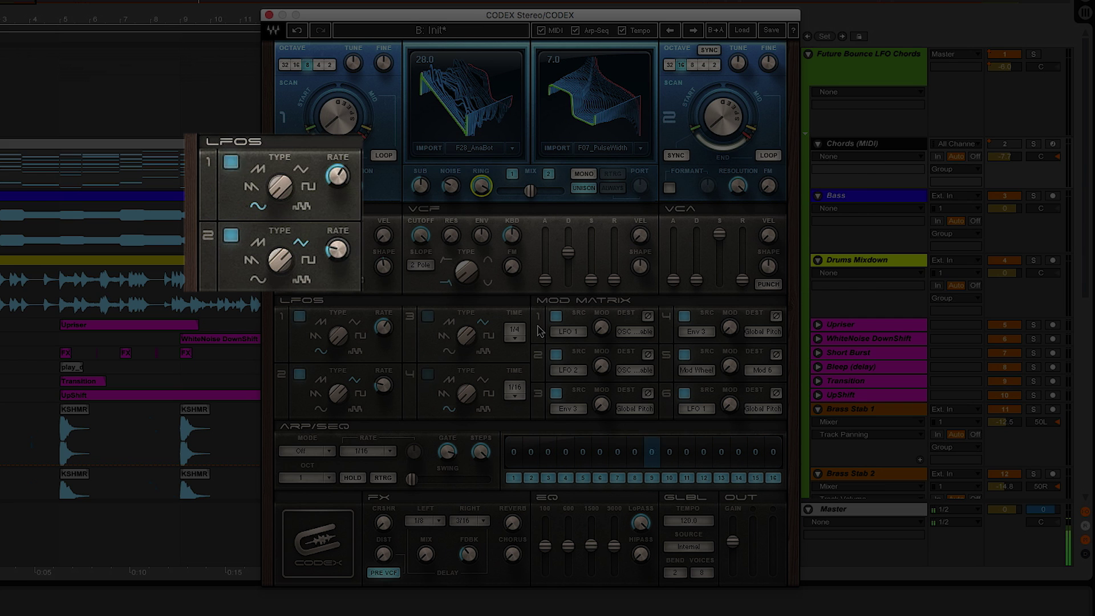
# In mod matrix slot 1, use LFO 1 to modulate OSC 1 Table and dial in a moderate modulation amount by ear
pyautogui.click(577, 334)
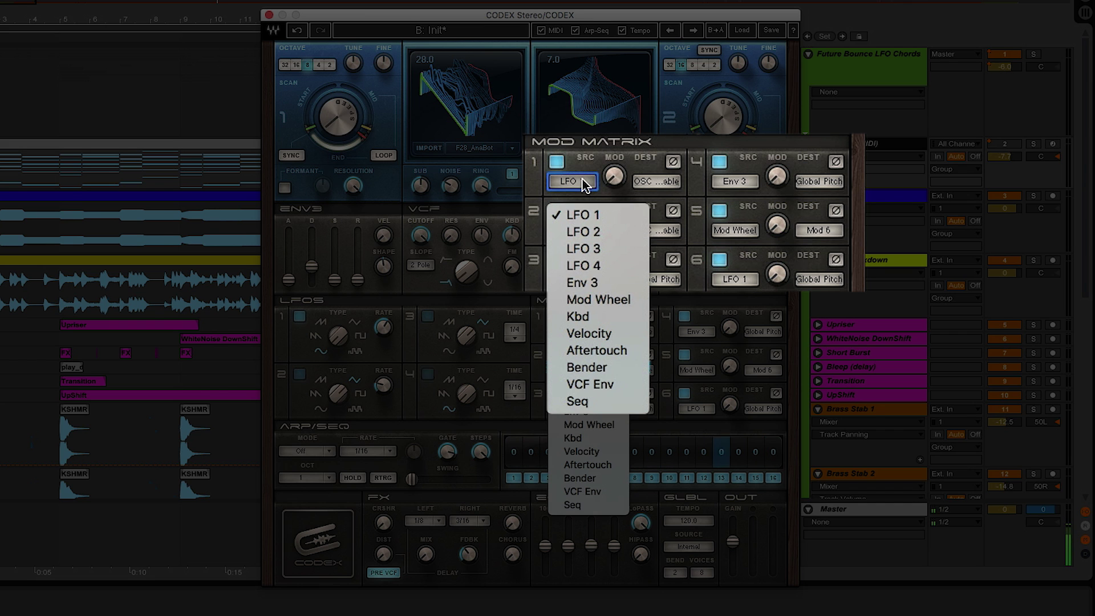
pyautogui.click(657, 183)
pyautogui.click(654, 183)
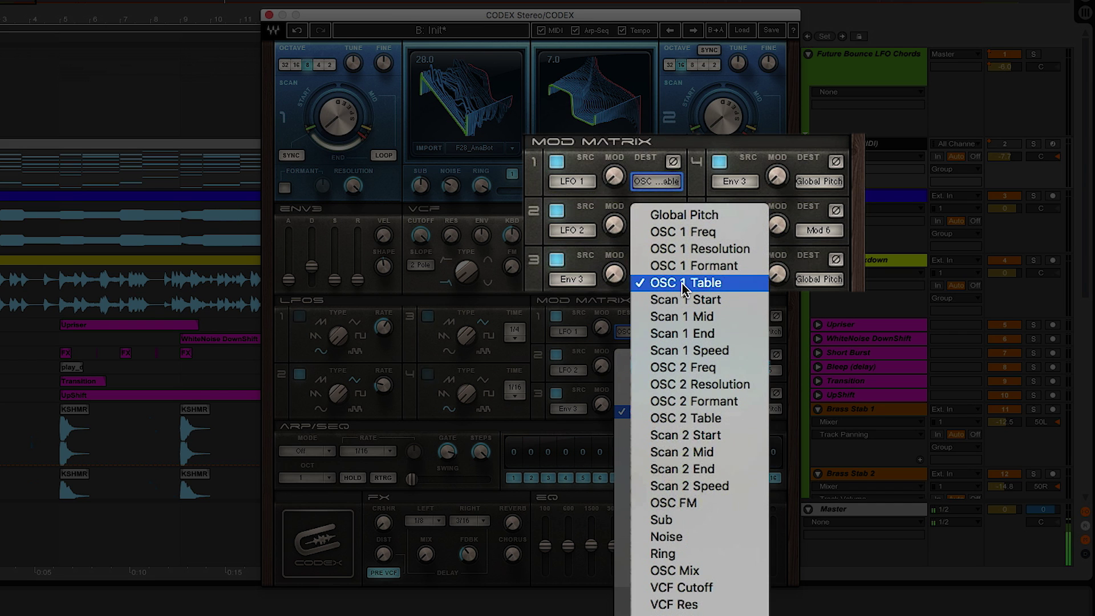
pyautogui.click(586, 162)
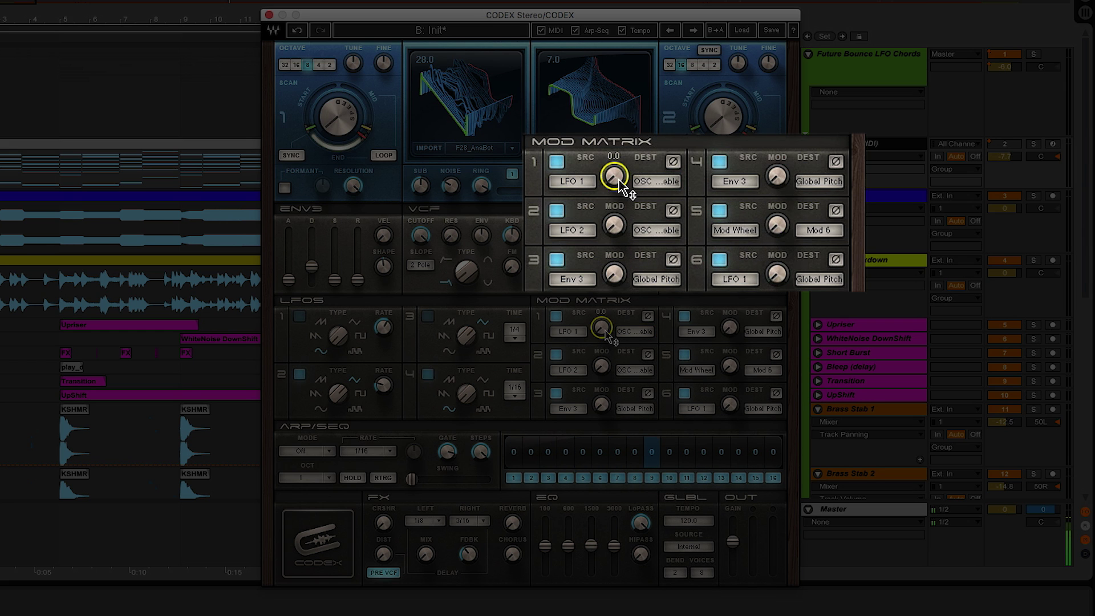
pyautogui.scroll(10, 619, 180)
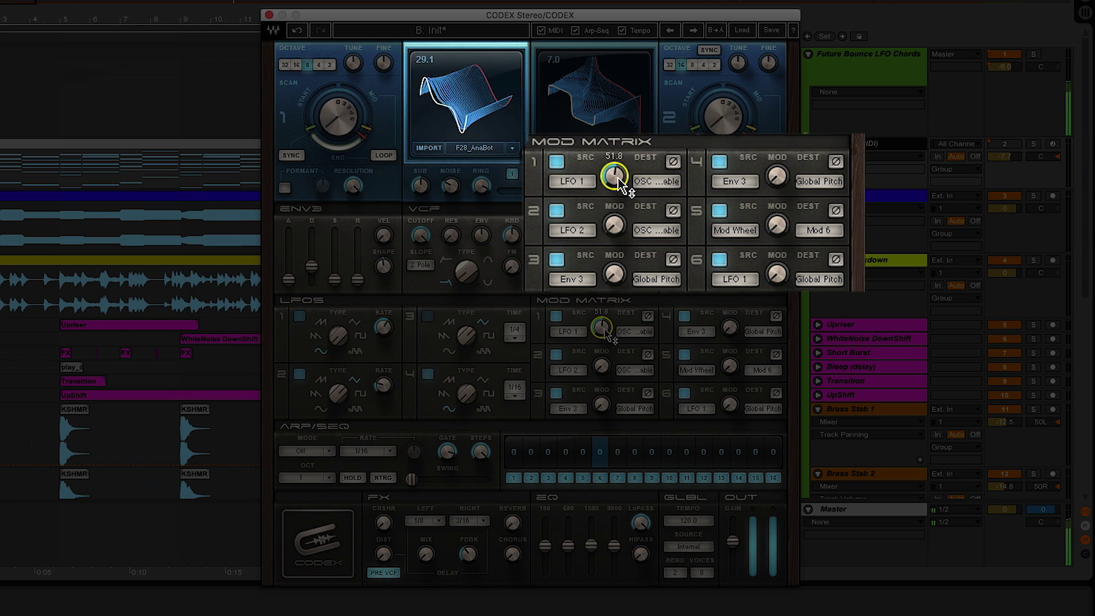
pyautogui.scroll(4, 618, 185)
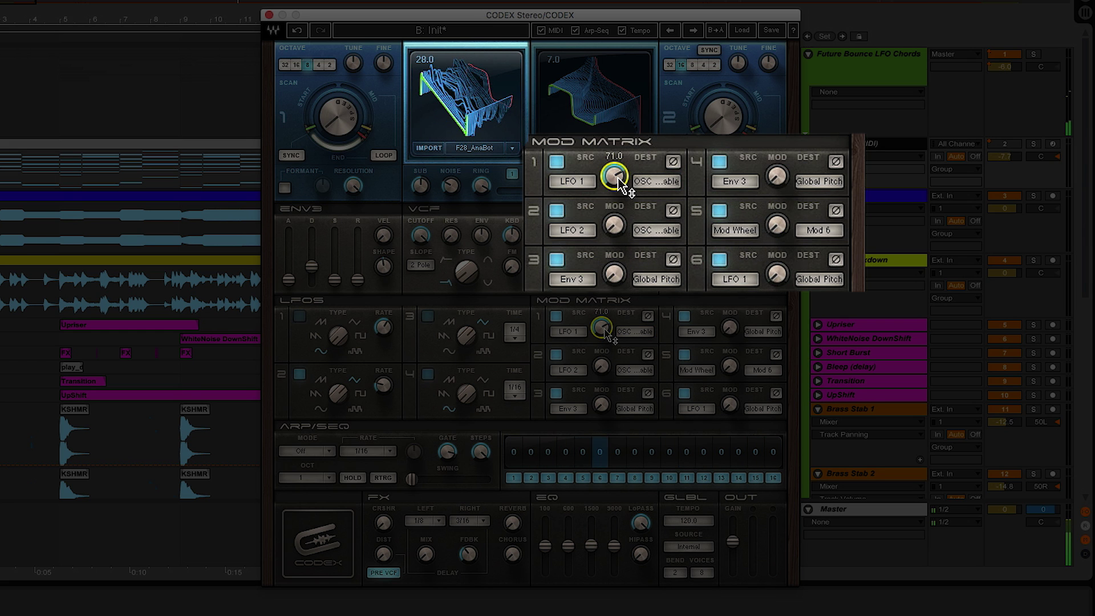
pyautogui.scroll(-8, 619, 181)
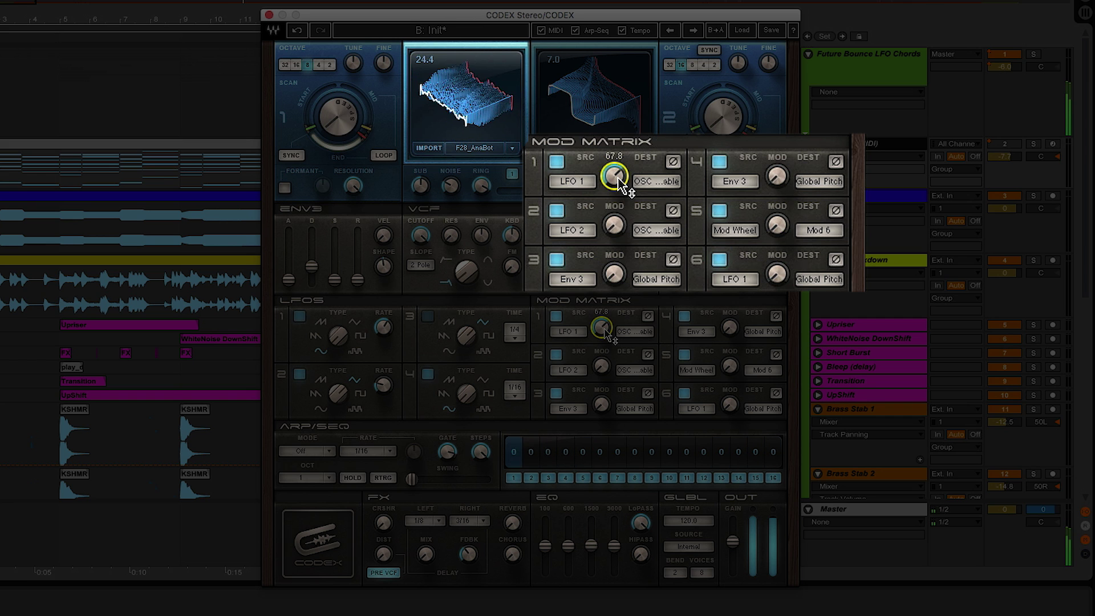
pyautogui.scroll(-1, 615, 180)
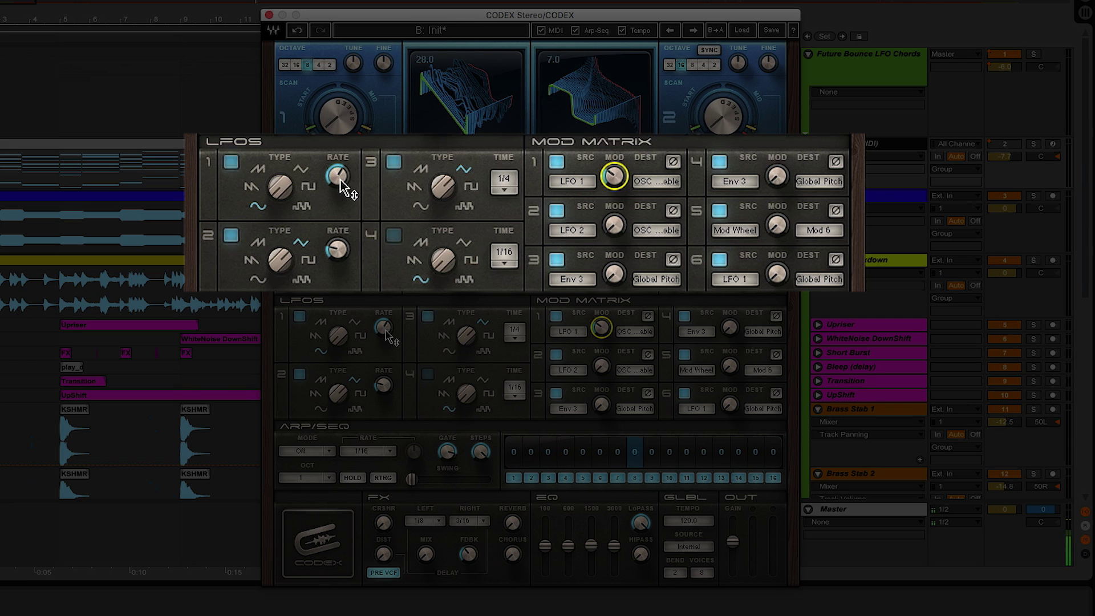
# Audition LFO 1 at fast and slow rates such as 26.9 and 1.2 and settle on a moderate rate
pyautogui.scroll(5, 338, 179)
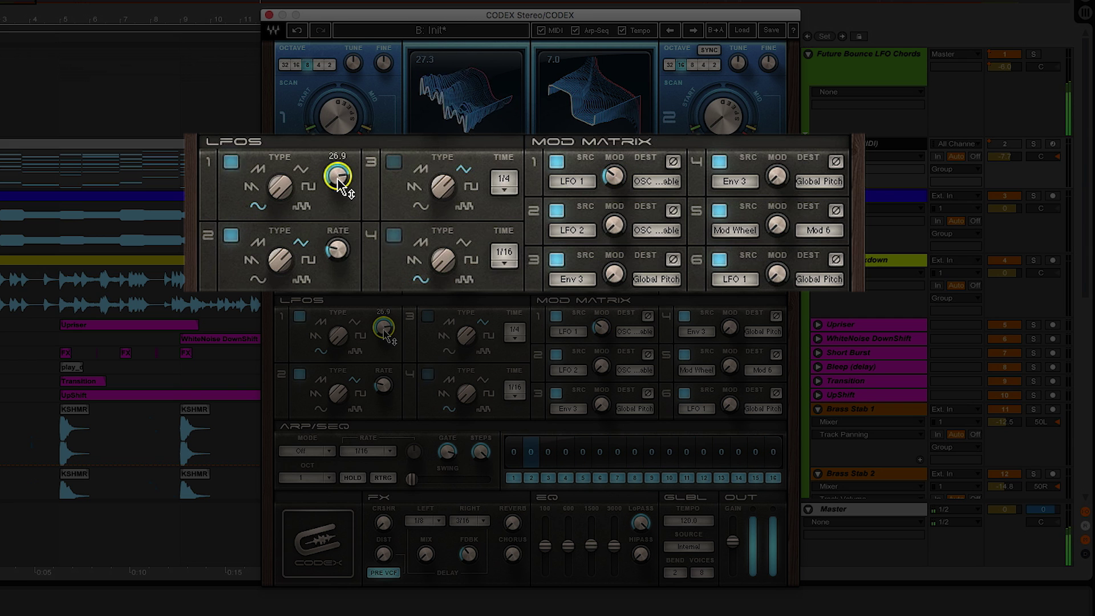
pyautogui.scroll(-10, 340, 183)
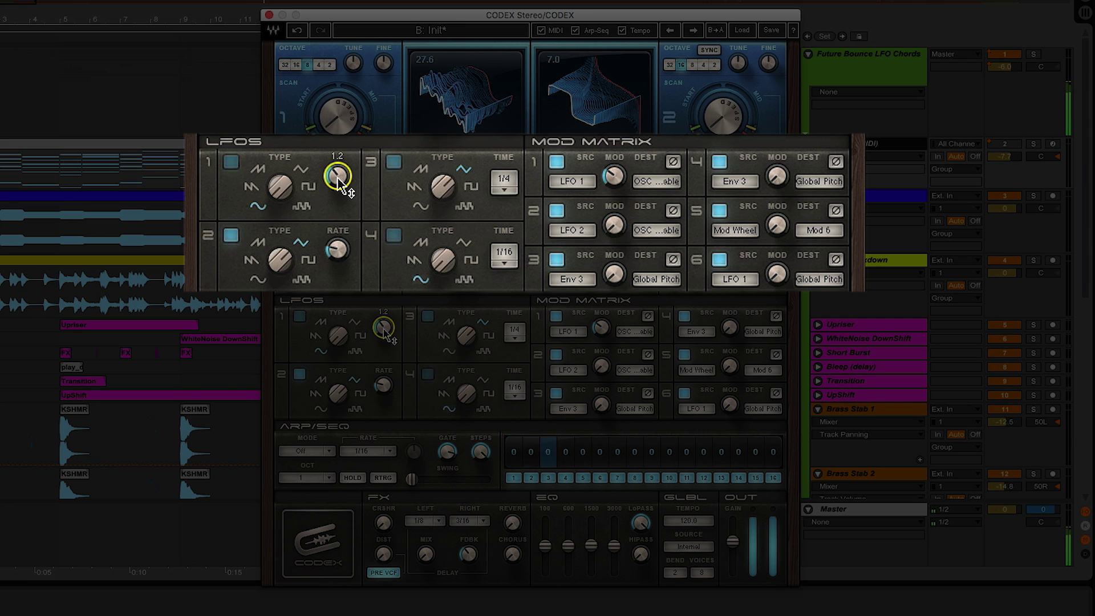
pyautogui.scroll(2, 340, 183)
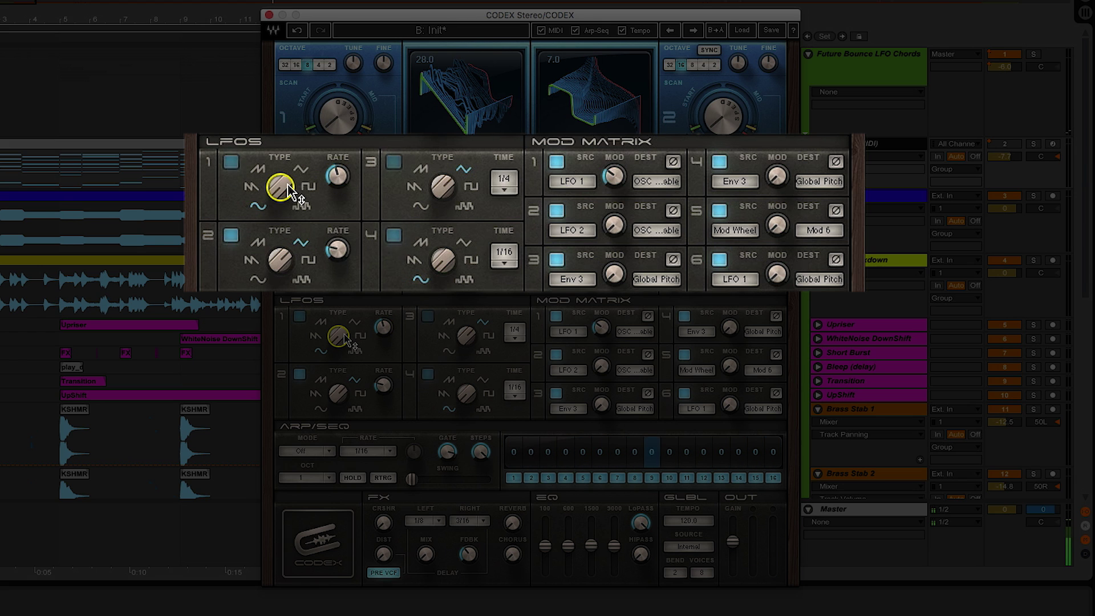
# Try different waveform types on LFO 1 and choose the triangle wave
pyautogui.scroll(2, 291, 193)
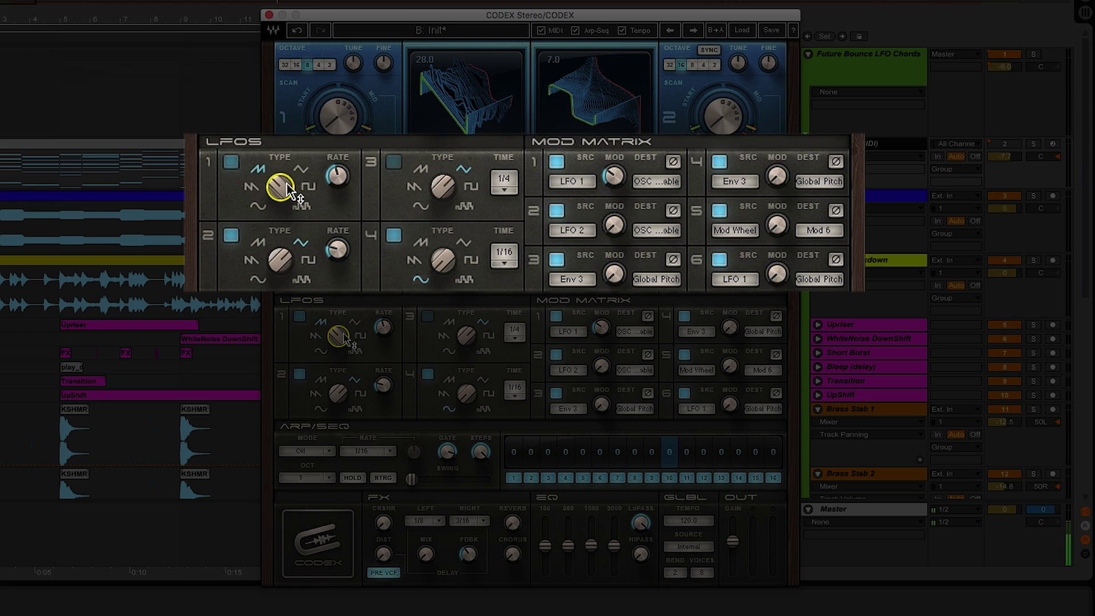
pyautogui.scroll(3, 291, 193)
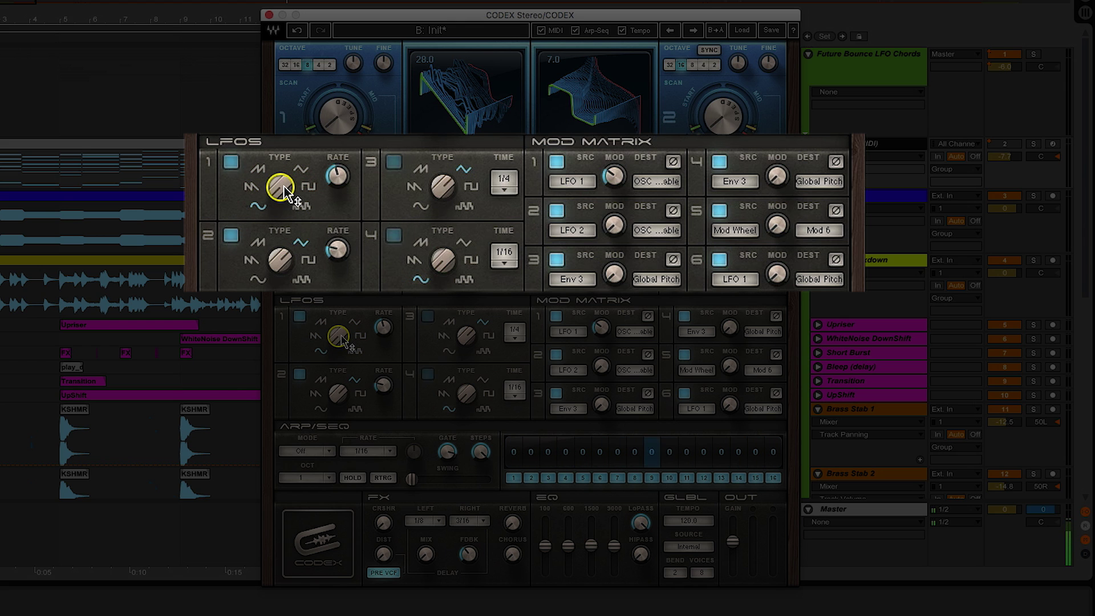
pyautogui.scroll(-3, 285, 193)
pyautogui.scroll(1, 285, 193)
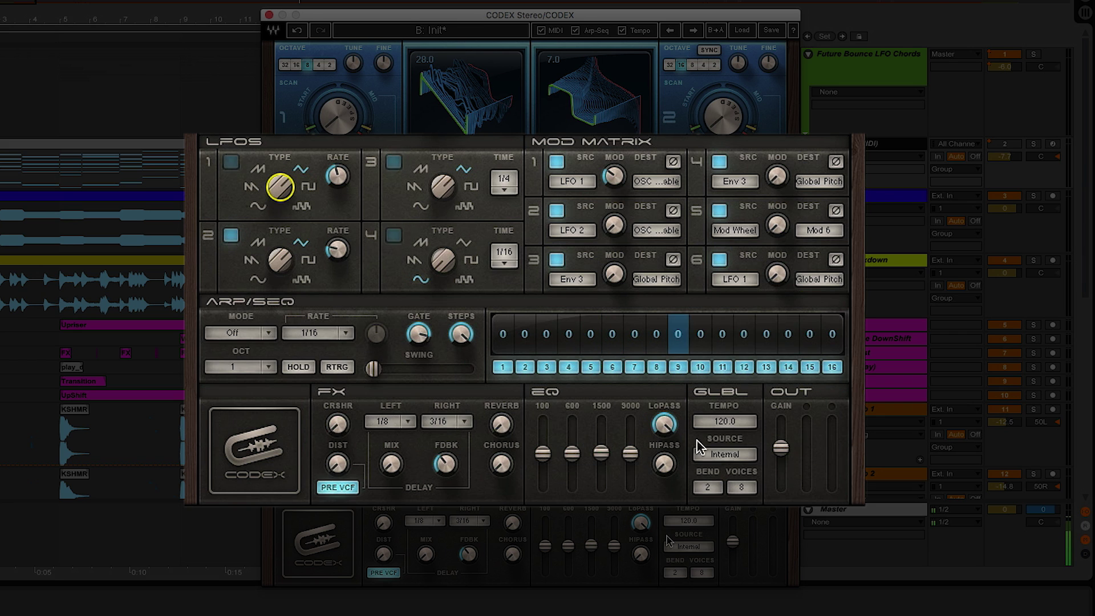
# Switch the global tempo source to Host and set the source of mod matrix slot 1 to LFO 3
pyautogui.click(733, 459)
pyautogui.click(731, 459)
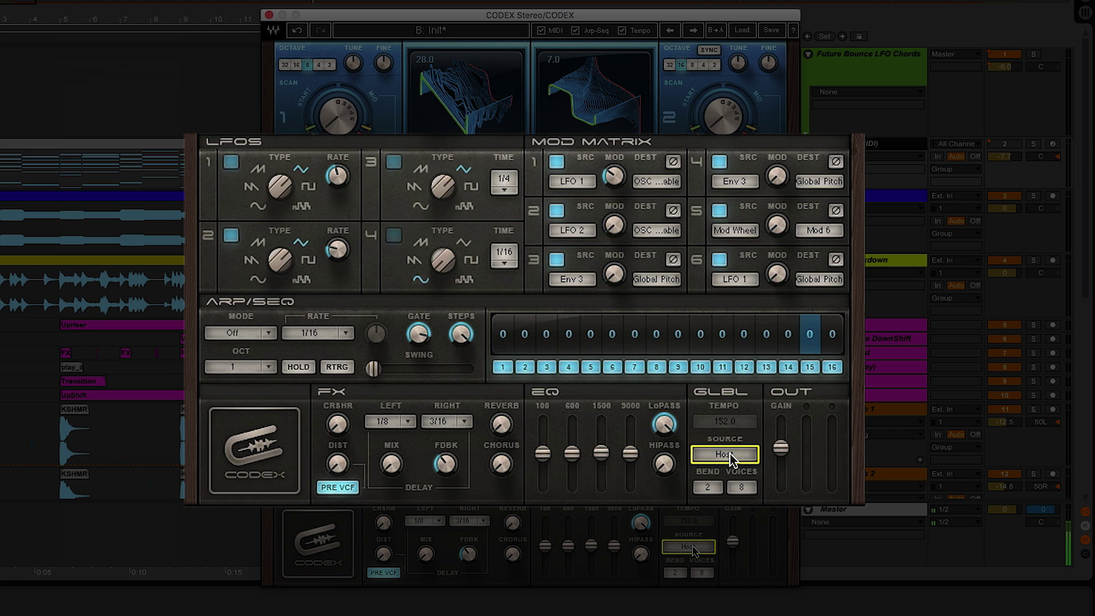
pyautogui.click(573, 182)
pyautogui.click(581, 249)
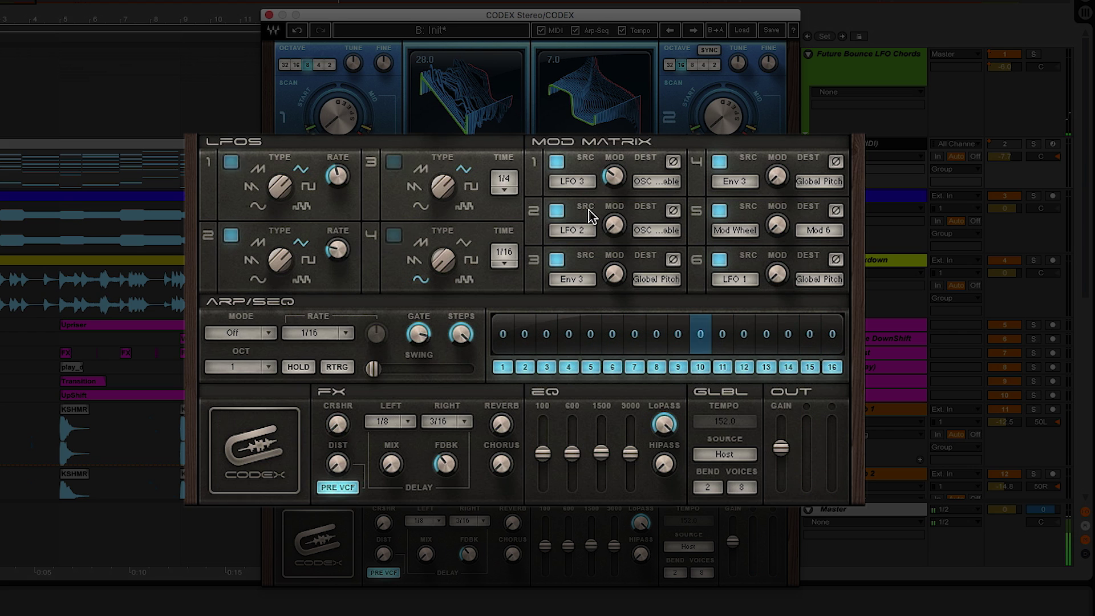
# Try a 1/12 time on LFO 3 and restore it to 1/4
pyautogui.click(507, 188)
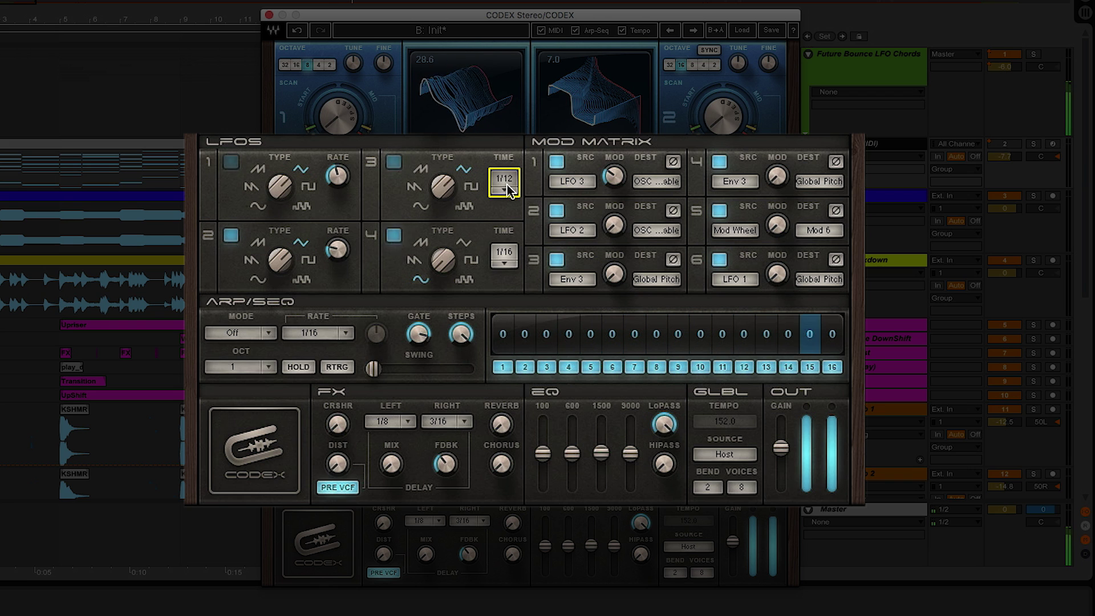
pyautogui.scroll(-10, 507, 190)
pyautogui.click(507, 188)
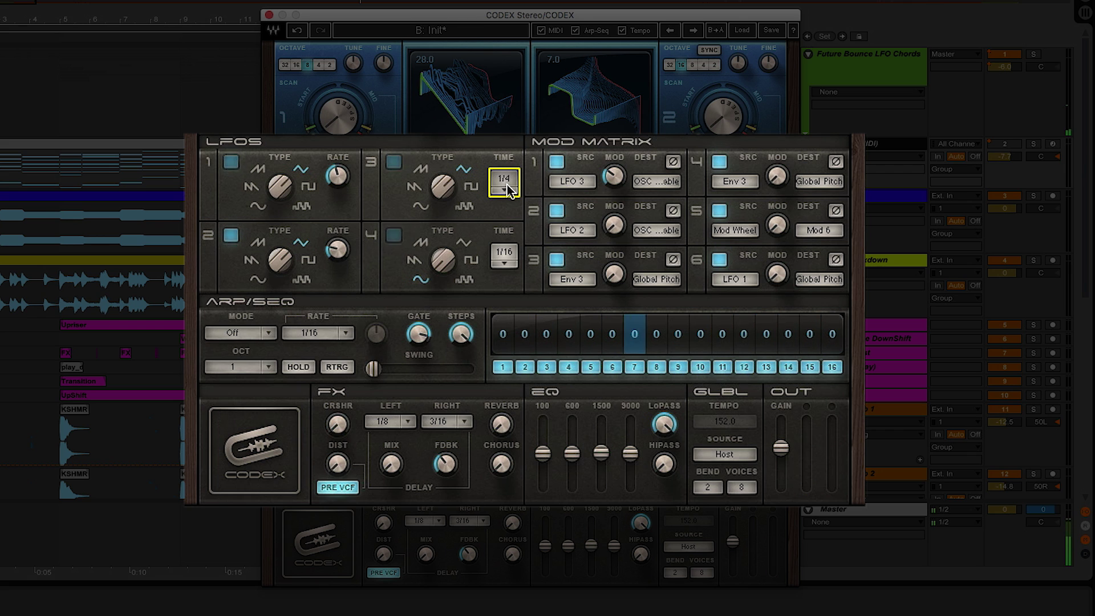
# In mod matrix slot 2, set LFO 3 as the source for OSC 2 Table with a modulation amount of about 32
pyautogui.click(572, 230)
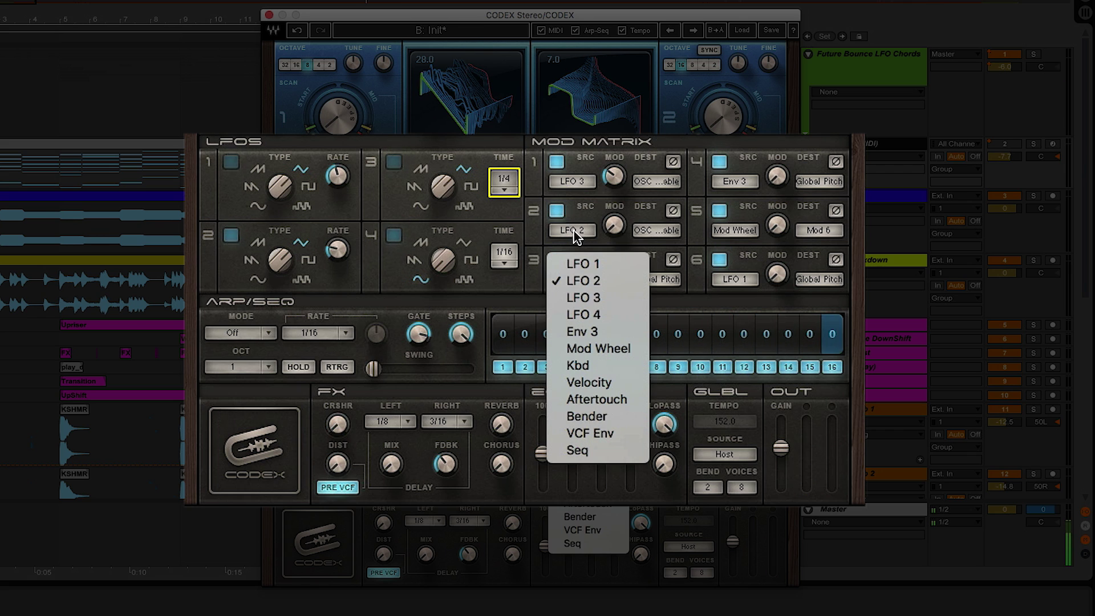
pyautogui.click(586, 299)
pyautogui.click(655, 230)
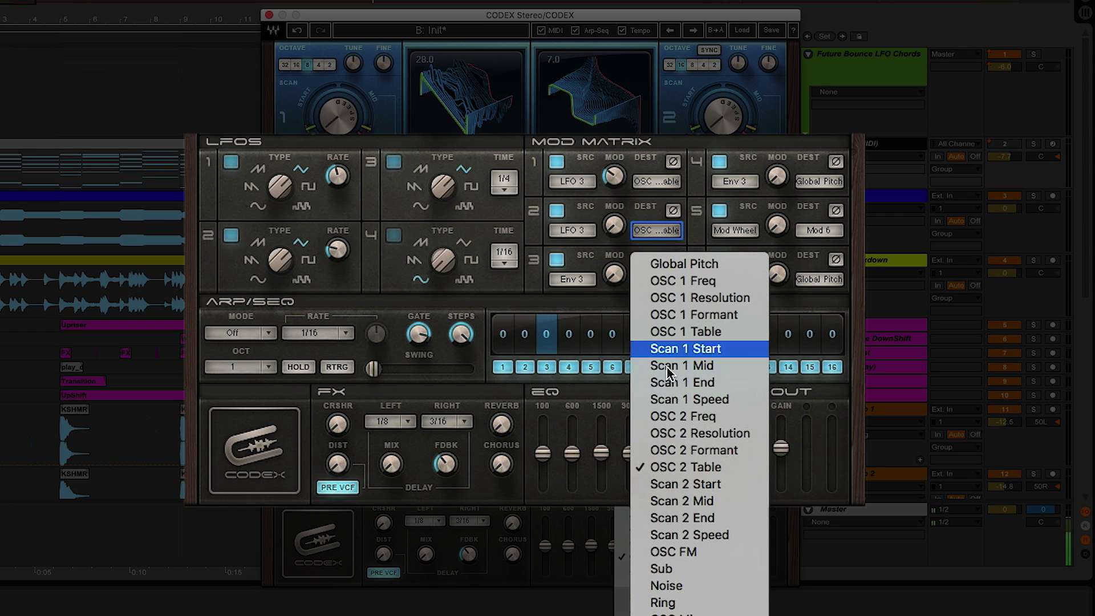
pyautogui.click(615, 220)
pyautogui.moveTo(616, 220); pyautogui.dragTo(615, 209)
pyautogui.moveTo(616, 220)
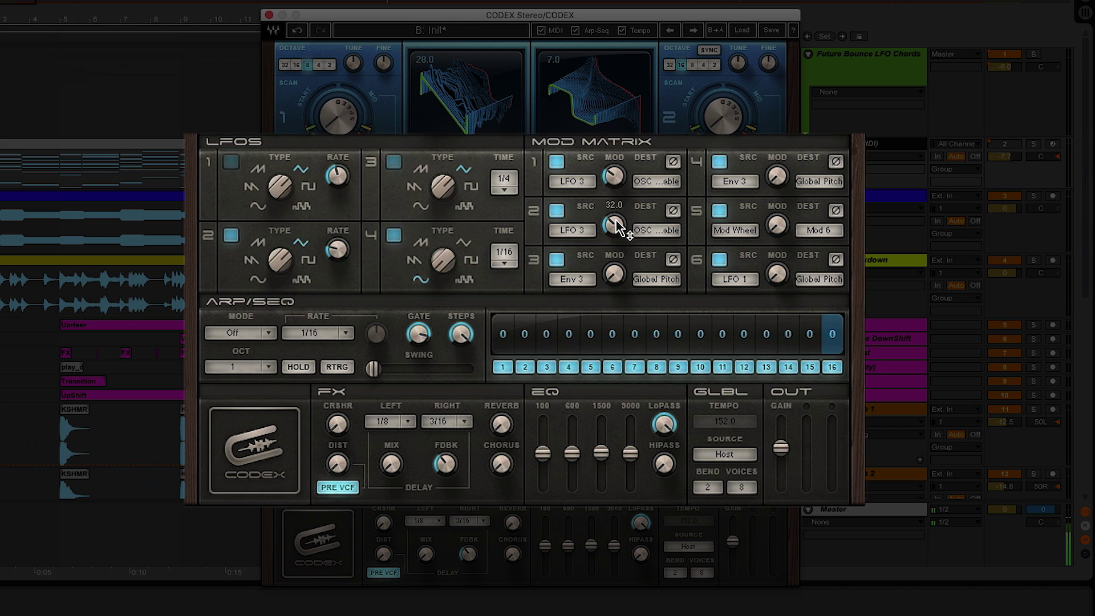
pyautogui.click(616, 222)
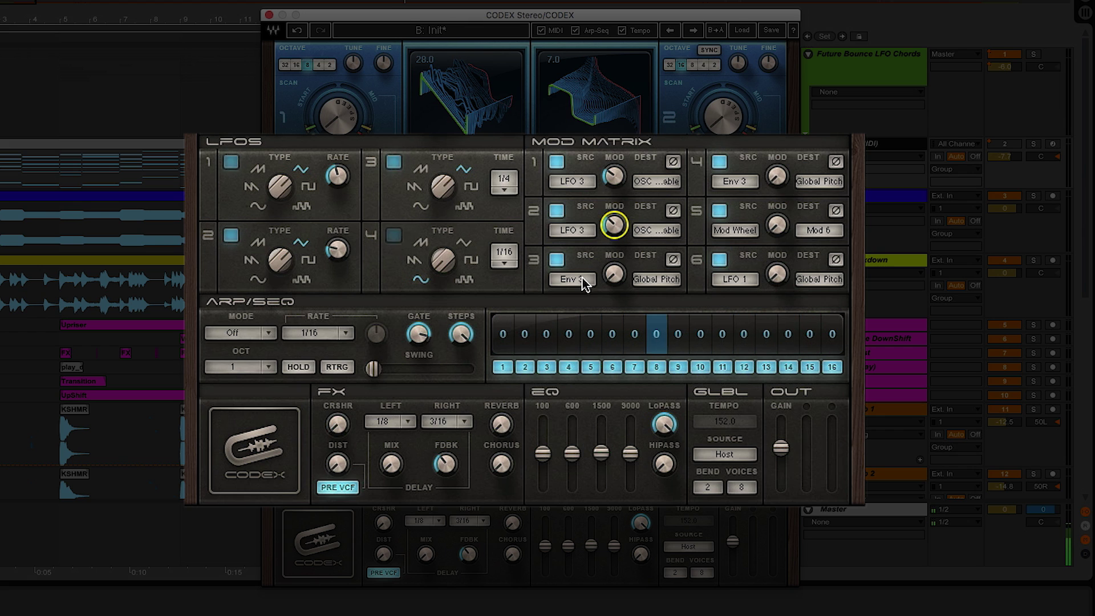
# In mod matrix slot 4, route LFO 3 to VCF Cutoff and raise the modulation amount
pyautogui.click(735, 181)
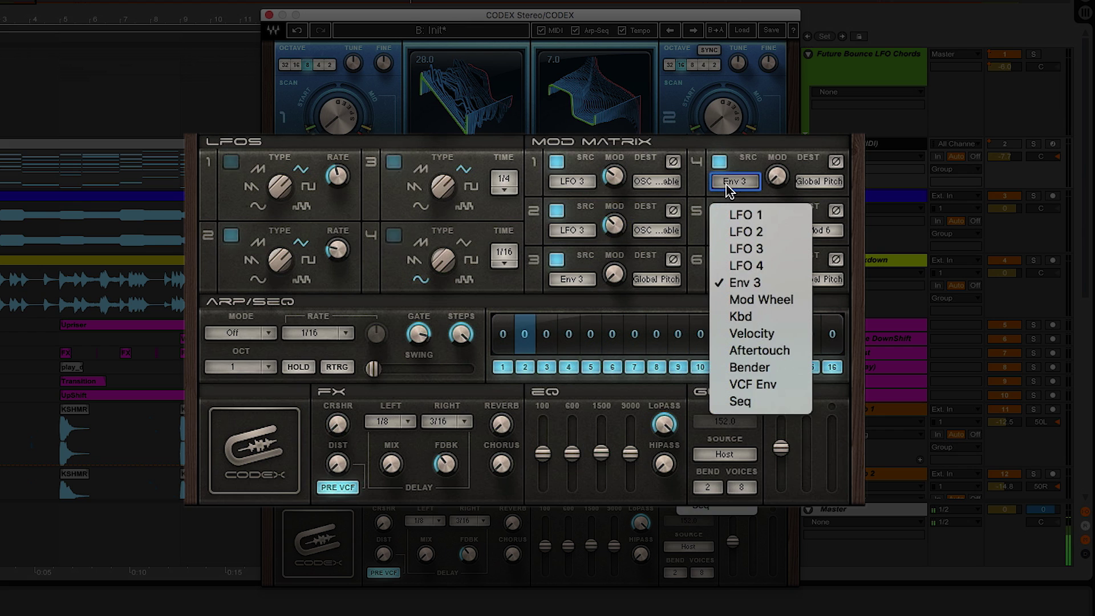
pyautogui.click(744, 248)
pyautogui.click(815, 181)
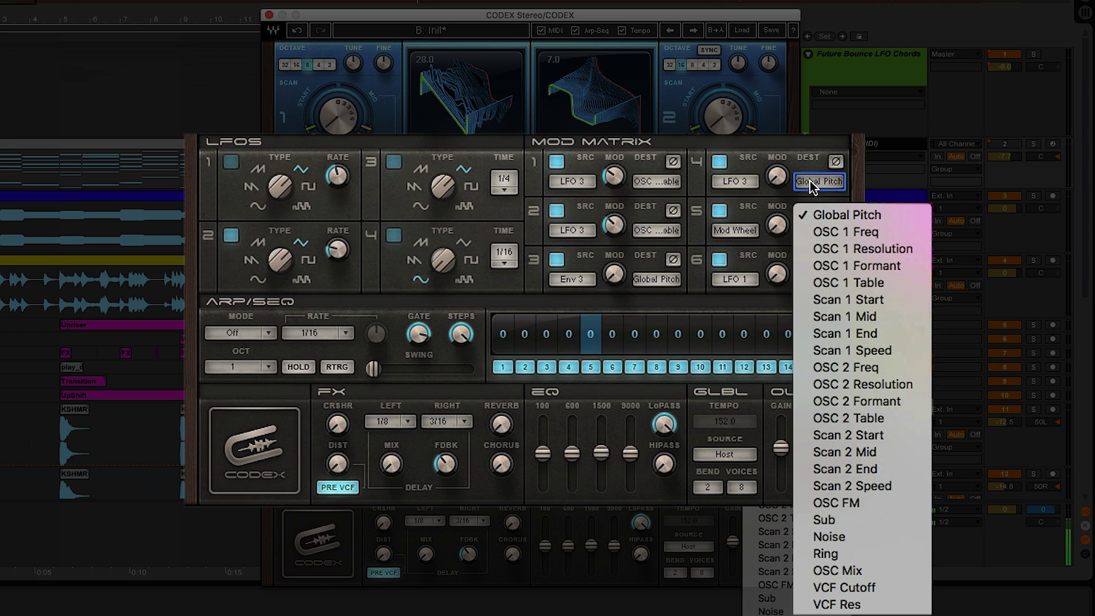
pyautogui.click(842, 587)
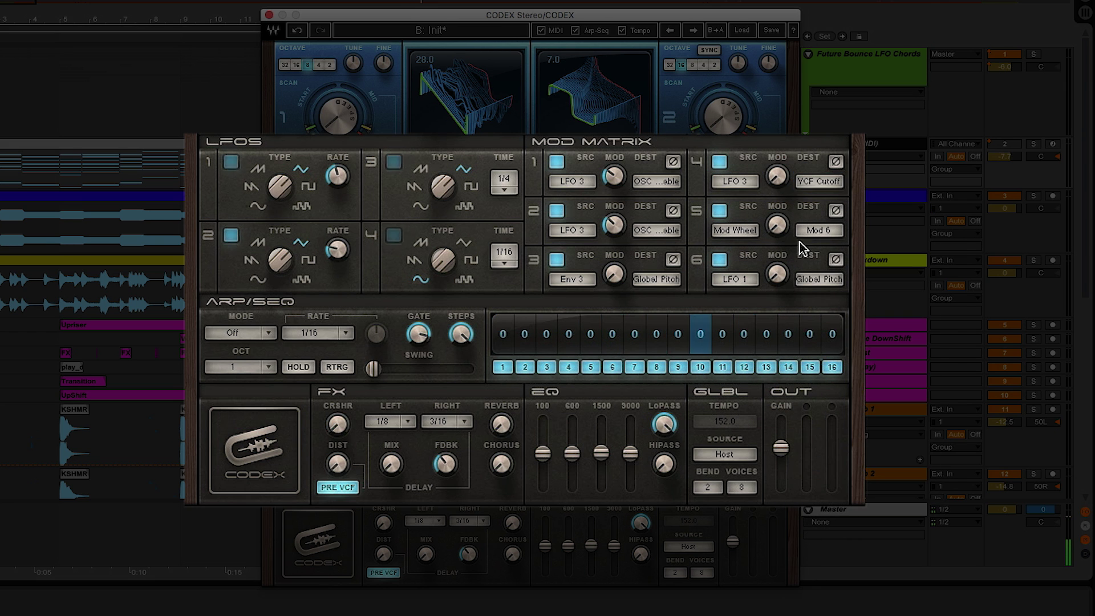
pyautogui.click(776, 177)
pyautogui.moveTo(785, 181); pyautogui.dragTo(783, 180)
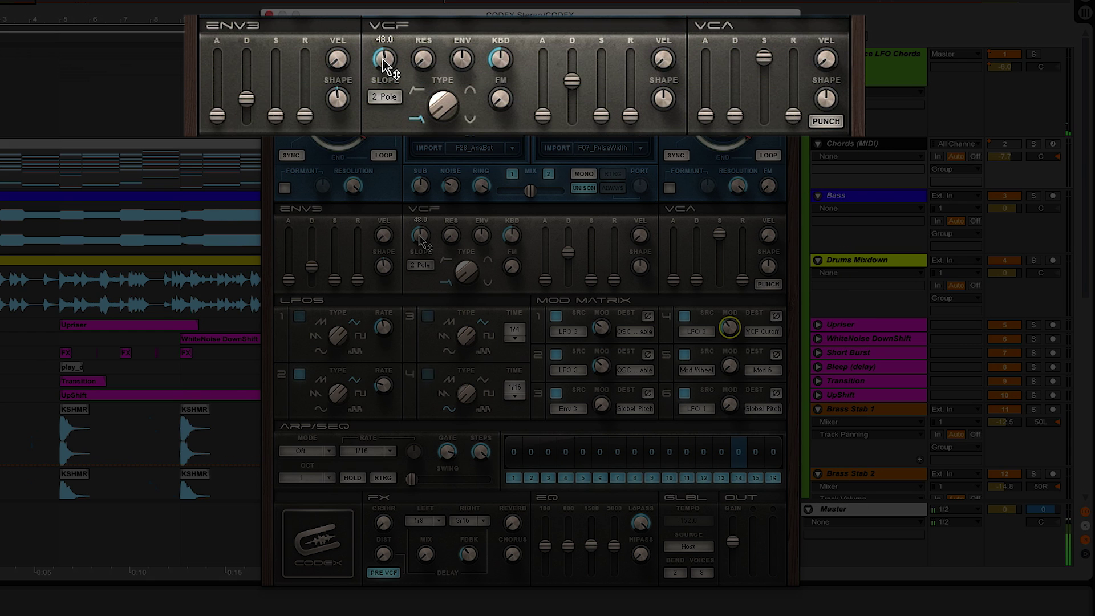
# Shape the VCF by adjusting the cutoff, setting the resonance to about 37 and raising the FM amount
pyautogui.moveTo(451, 235); pyautogui.dragTo(451, 178)
pyautogui.moveTo(420, 233); pyautogui.dragTo(420, 222)
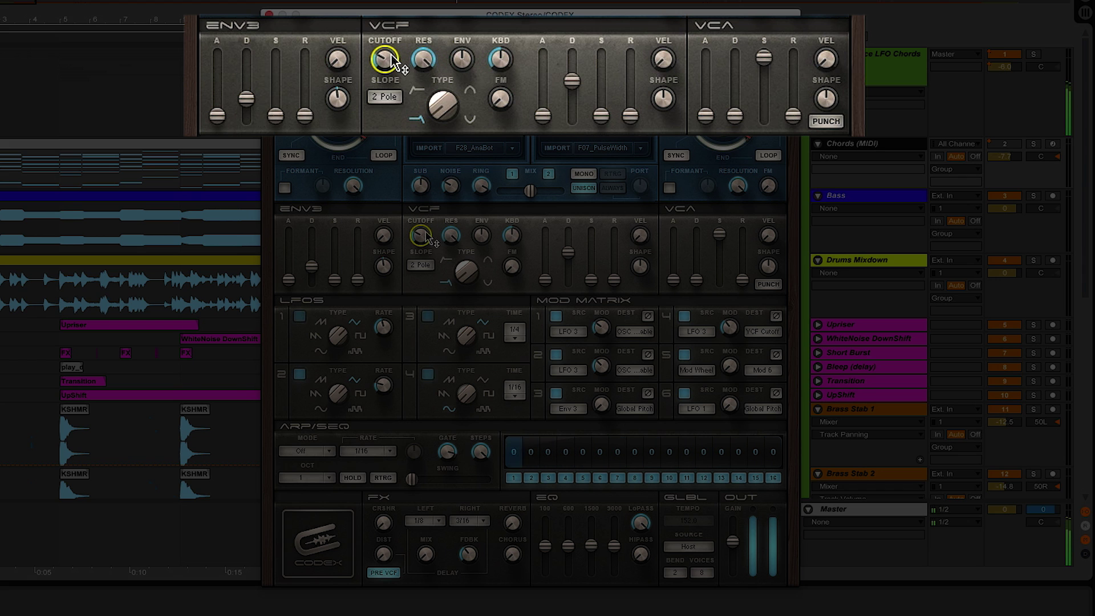
pyautogui.moveTo(451, 231); pyautogui.dragTo(451, 248)
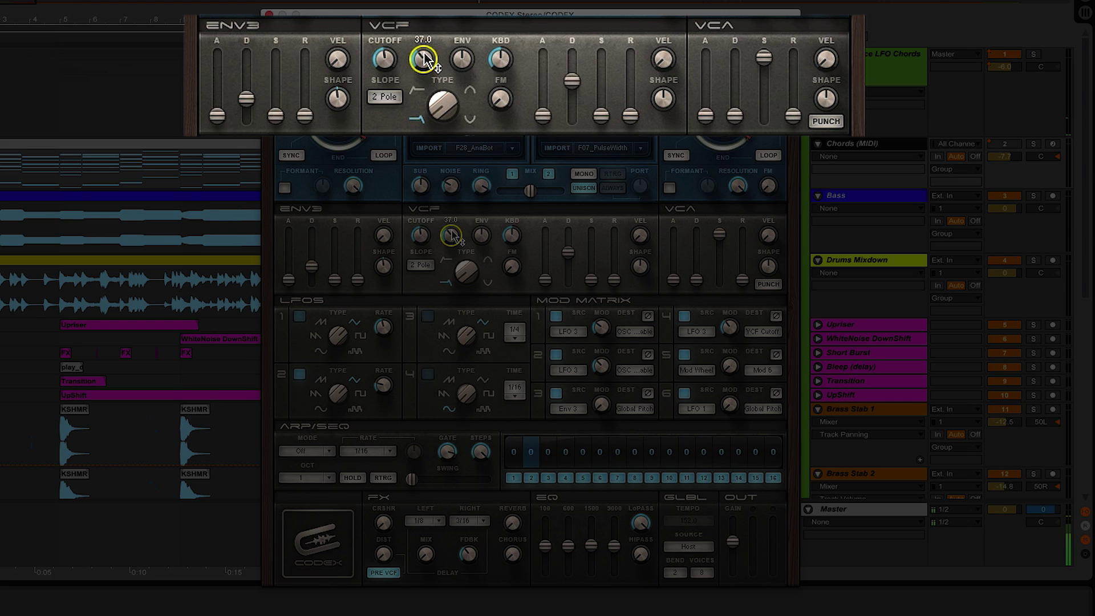
pyautogui.click(500, 99)
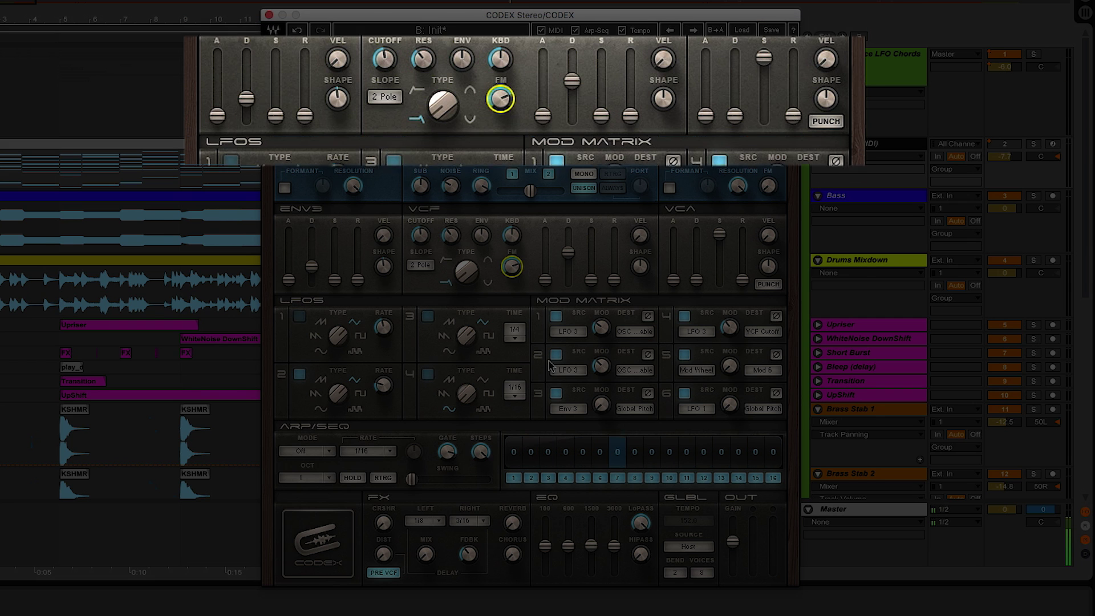
# In mod matrix slot 3, keep Env 3 routed to Global Pitch and set the modulation amount to about 41
pyautogui.click(568, 409)
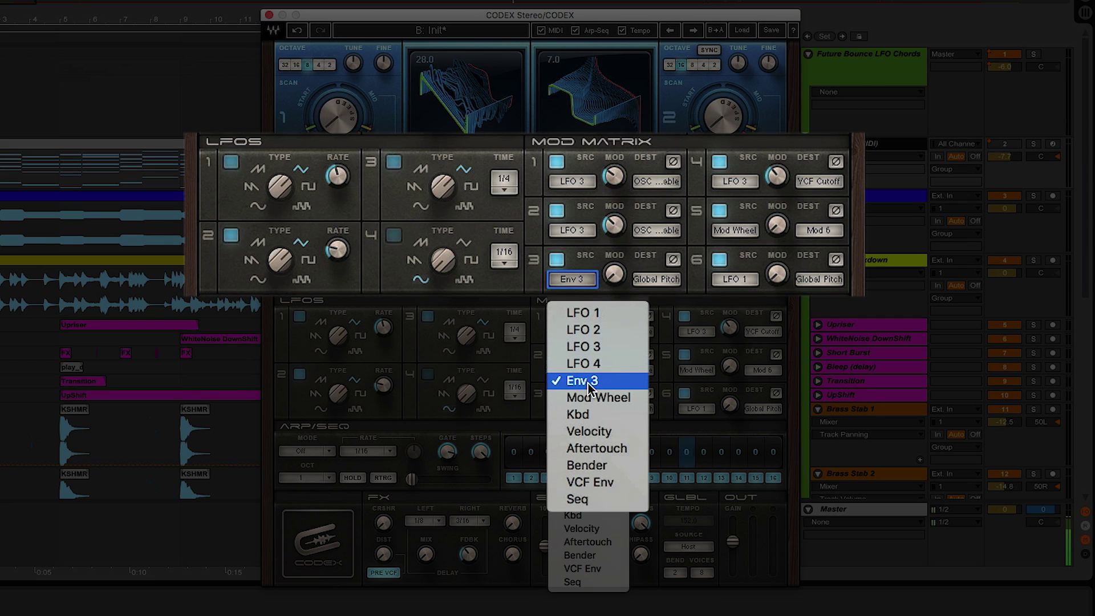
pyautogui.click(638, 410)
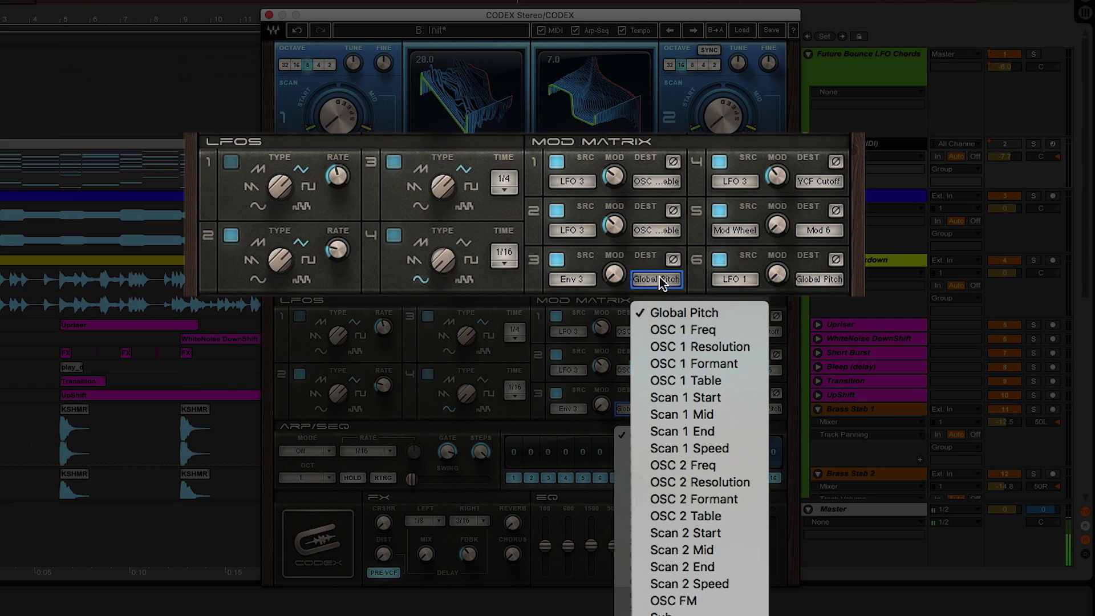
pyautogui.click(597, 392)
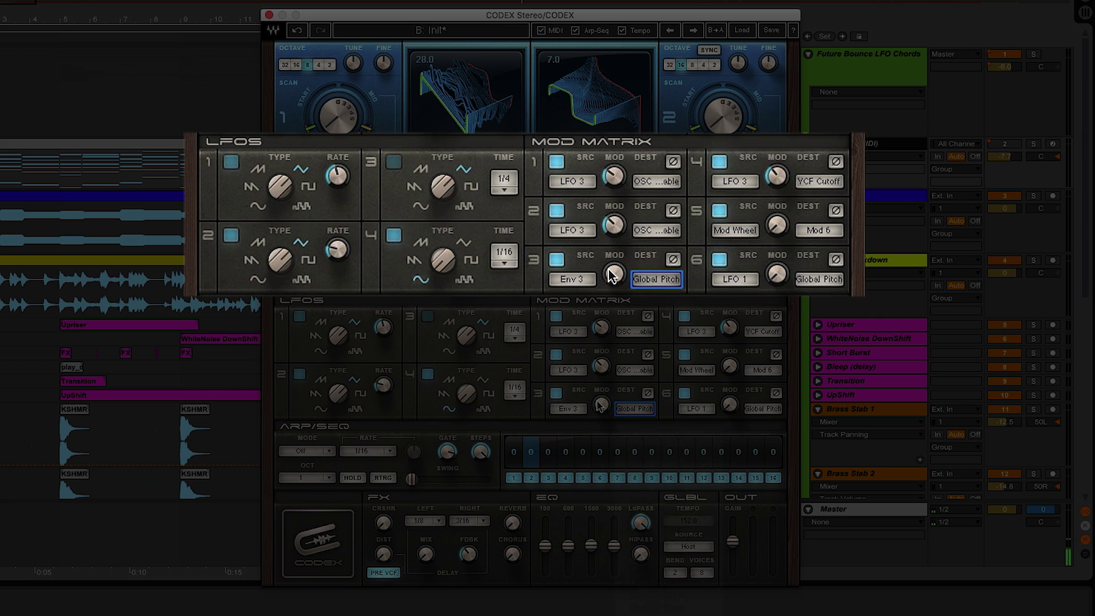
pyautogui.moveTo(603, 409); pyautogui.dragTo(606, 411)
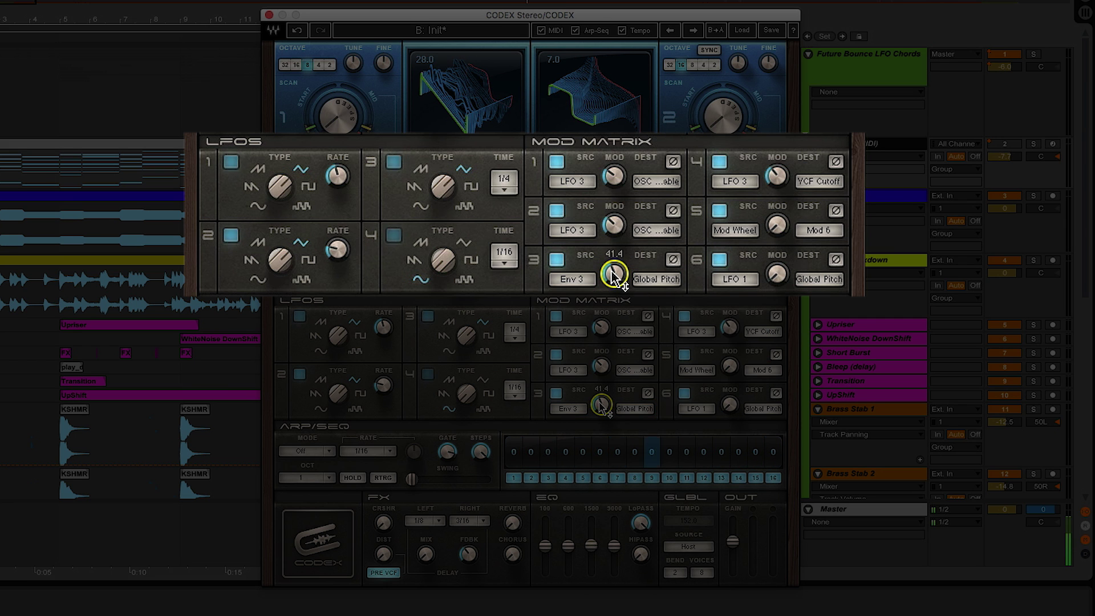
# Try several longer decay times on Env 3 and settle on about 337
pyautogui.click(247, 99)
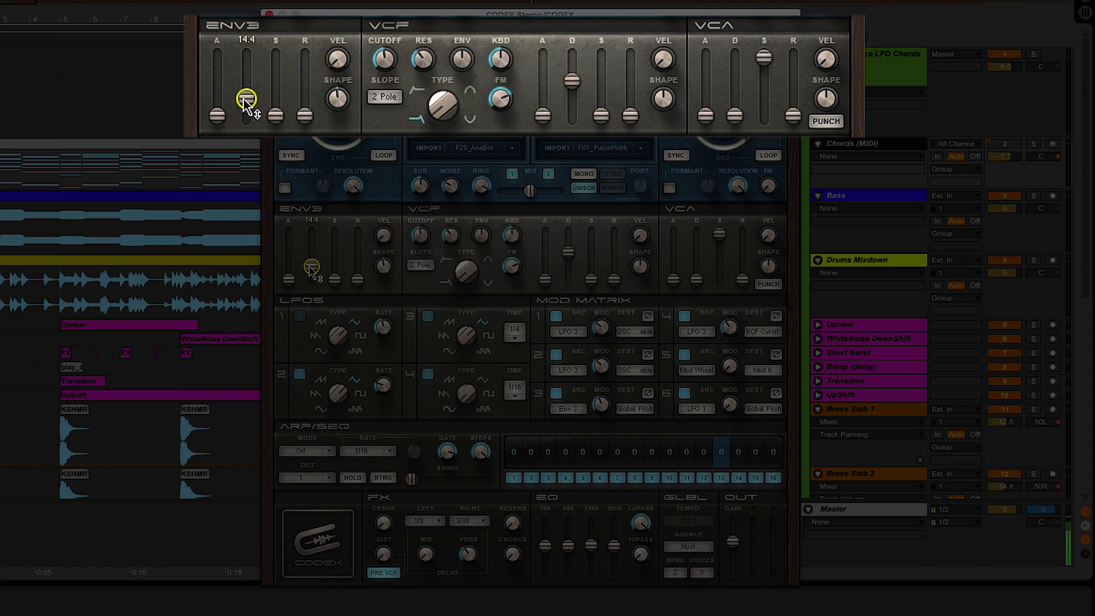
pyautogui.moveTo(246, 99)
pyautogui.mouseDown()
pyautogui.moveTo(246, 65)
pyautogui.moveTo(246, 78)
pyautogui.mouseUp()
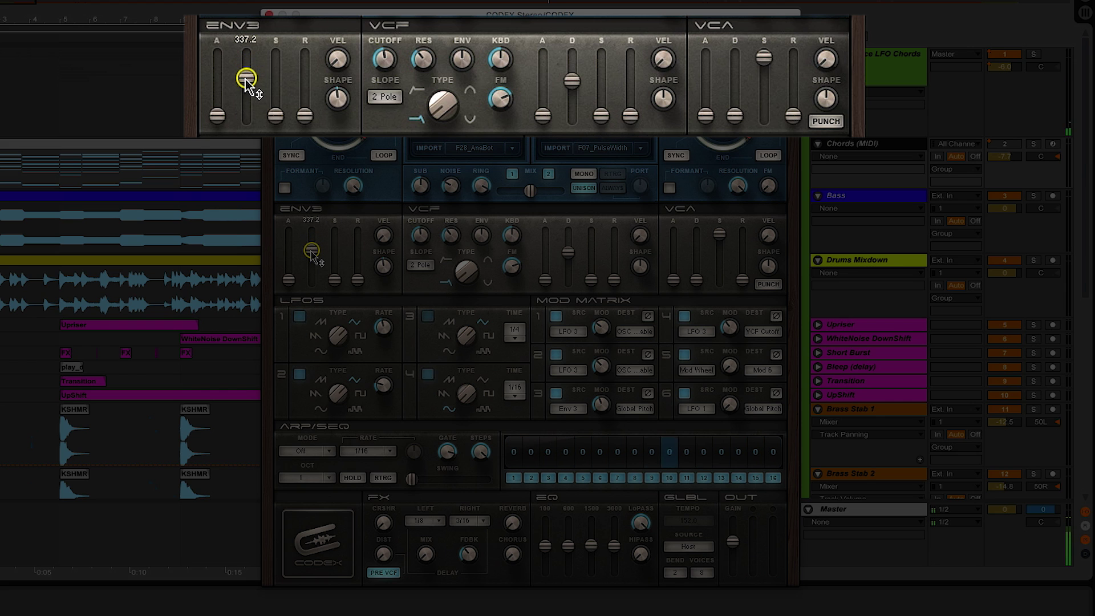
pyautogui.moveTo(247, 78); pyautogui.dragTo(246, 62)
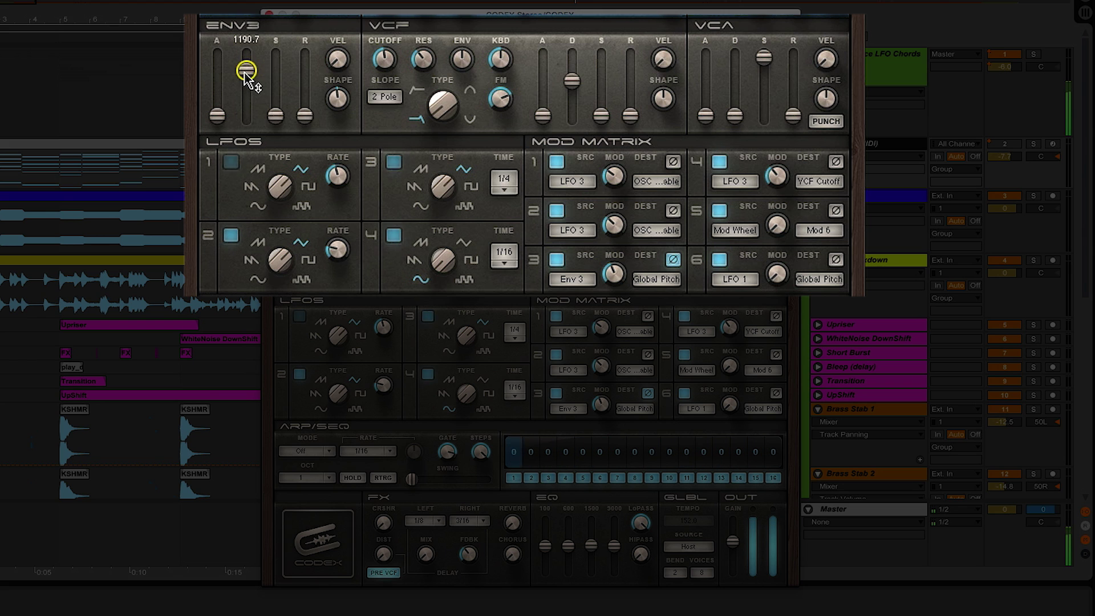
pyautogui.moveTo(245, 71)
pyautogui.mouseDown()
pyautogui.moveTo(246, 102)
pyautogui.moveTo(246, 79)
pyautogui.mouseUp()
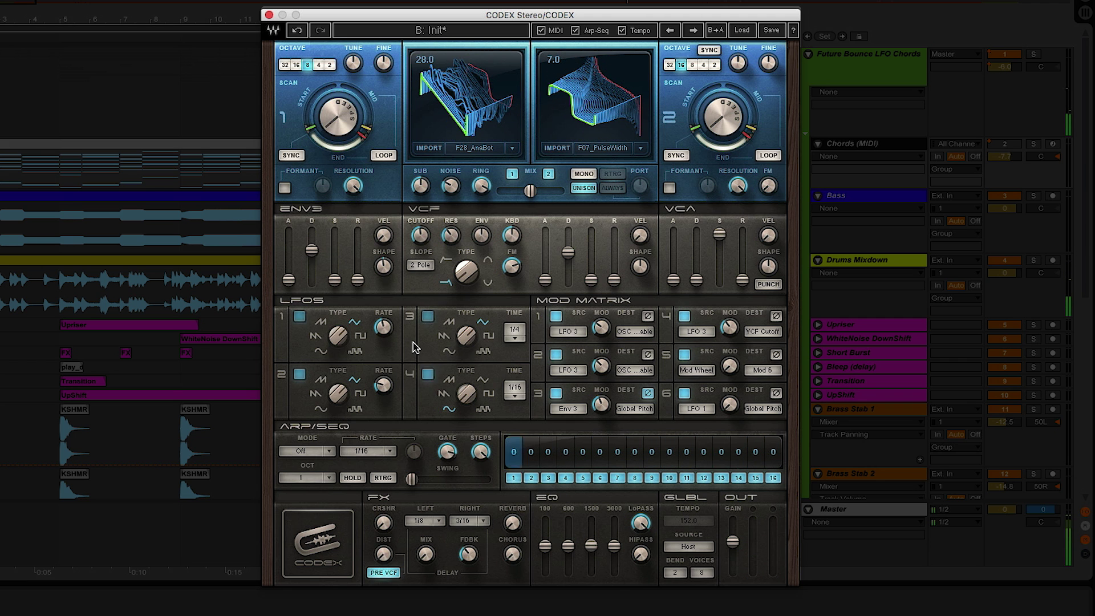
# Add distortion in the effects section and set its amount to about 58
pyautogui.moveTo(380, 551)
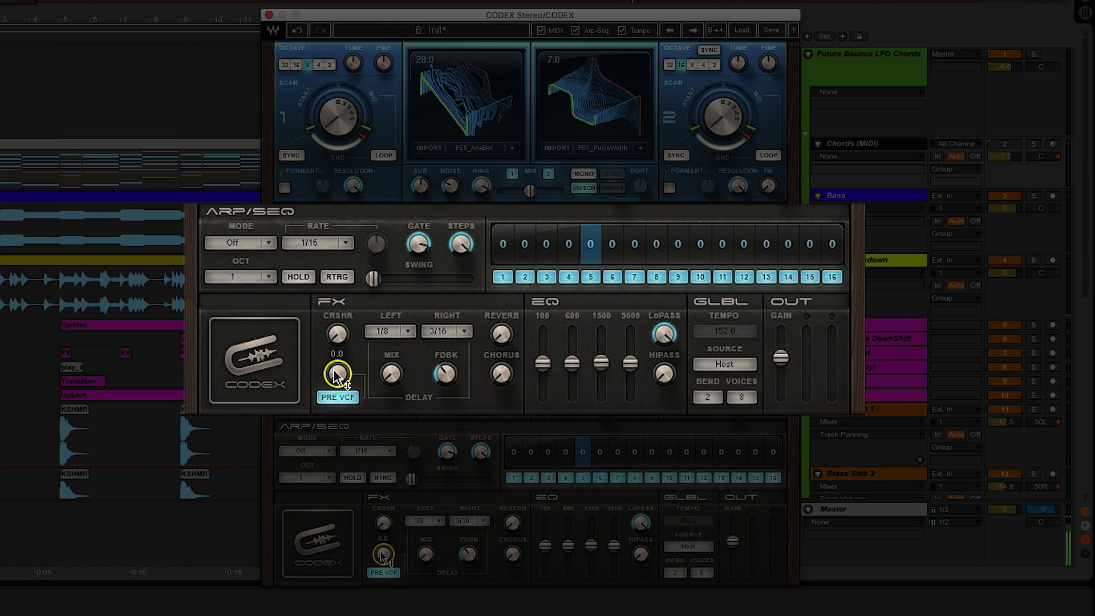
pyautogui.moveTo(381, 552); pyautogui.dragTo(384, 551)
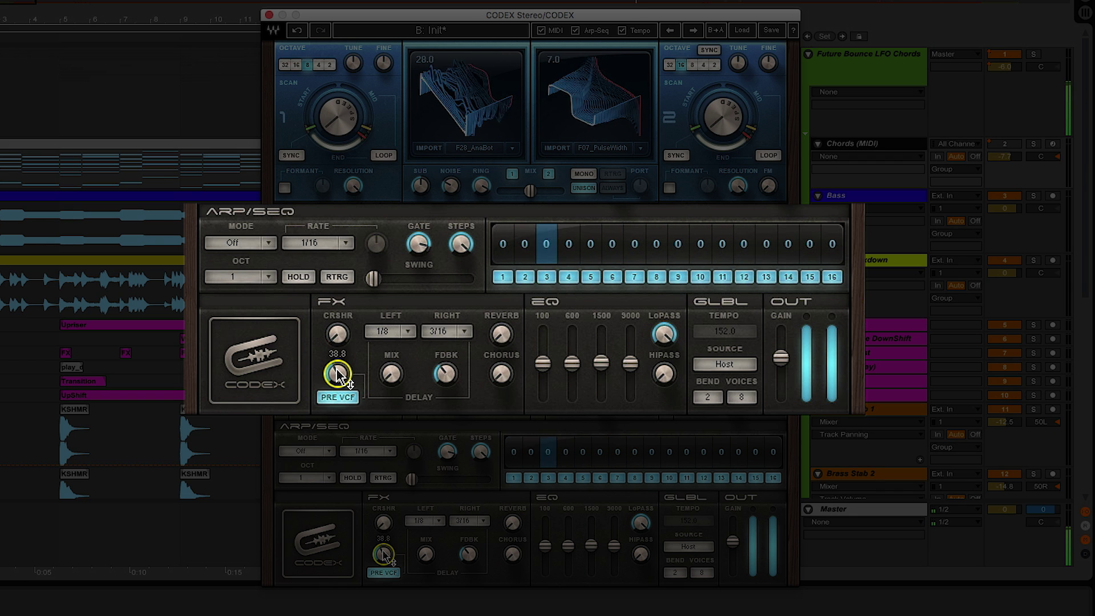
pyautogui.scroll(3, 337, 374)
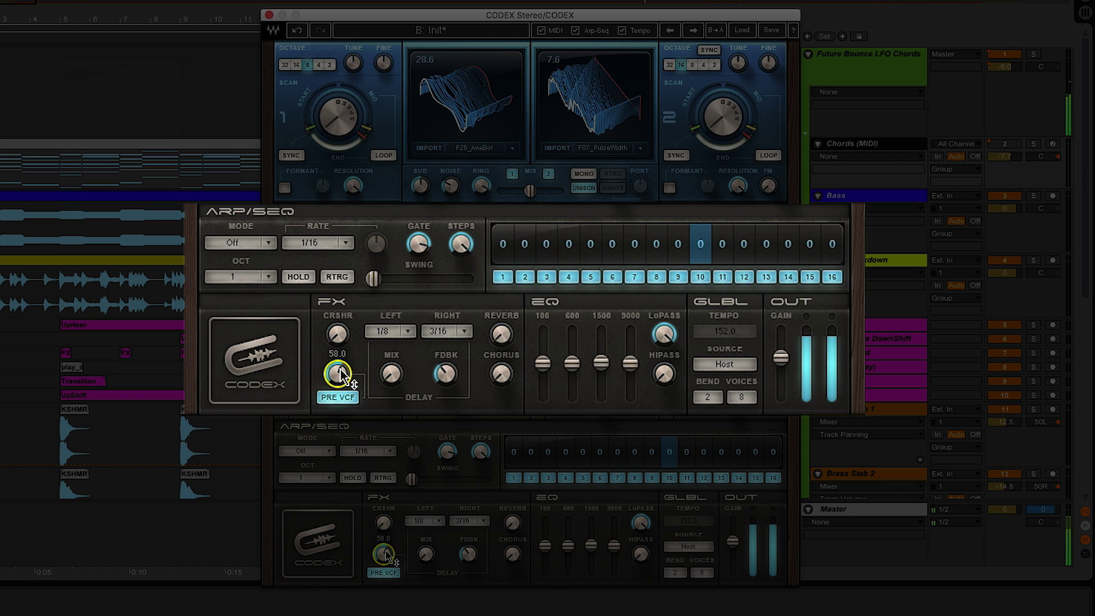
# Try different bit crusher amounts in the effects section and settle on about 21
pyautogui.click(337, 334)
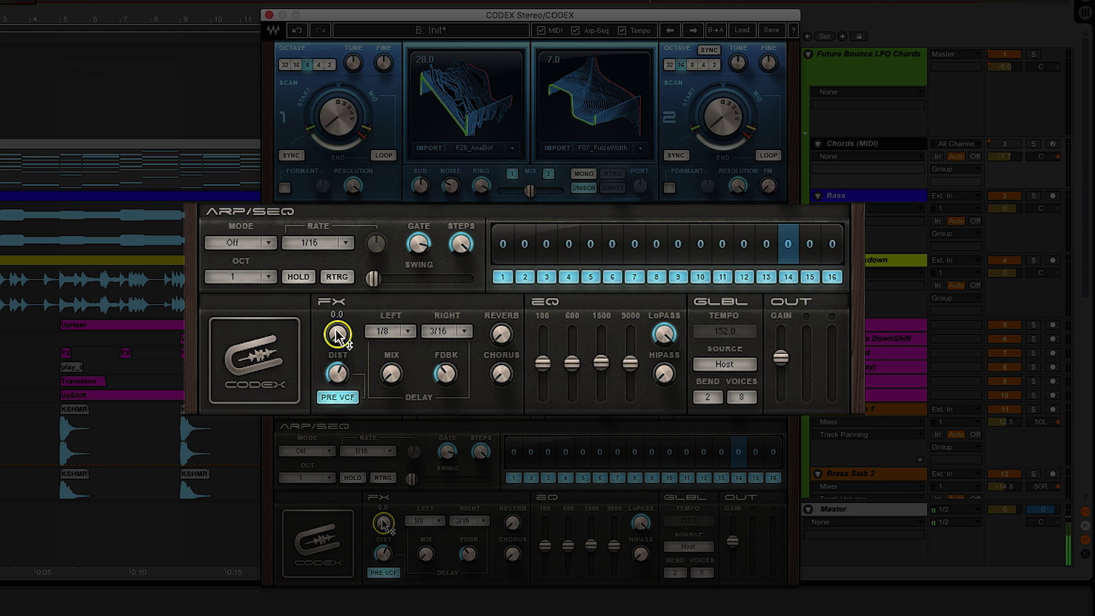
pyautogui.scroll(4, 337, 335)
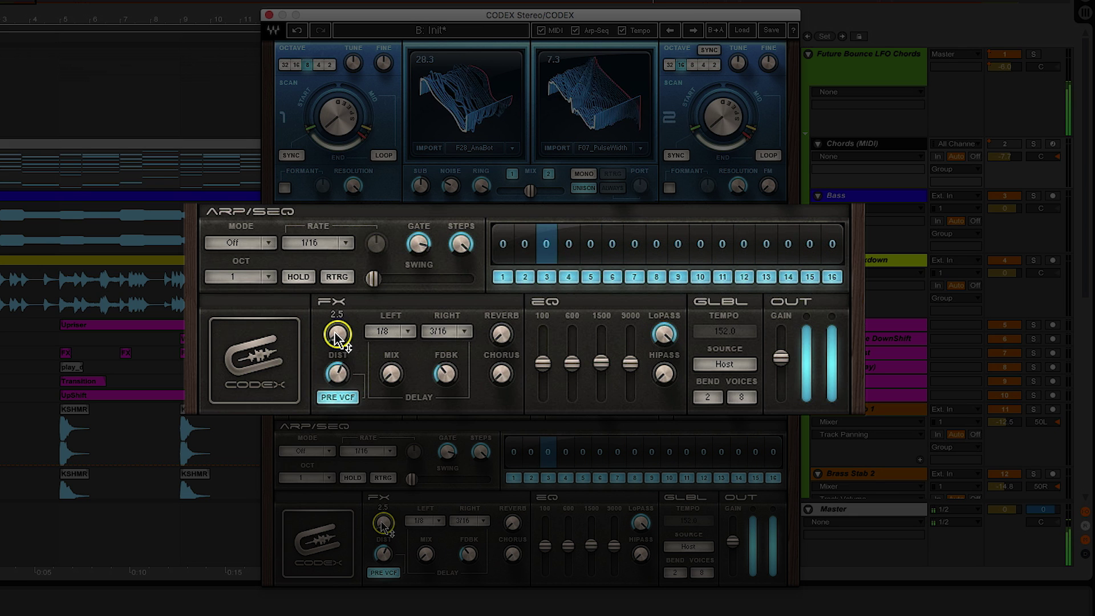
pyautogui.scroll(1, 337, 334)
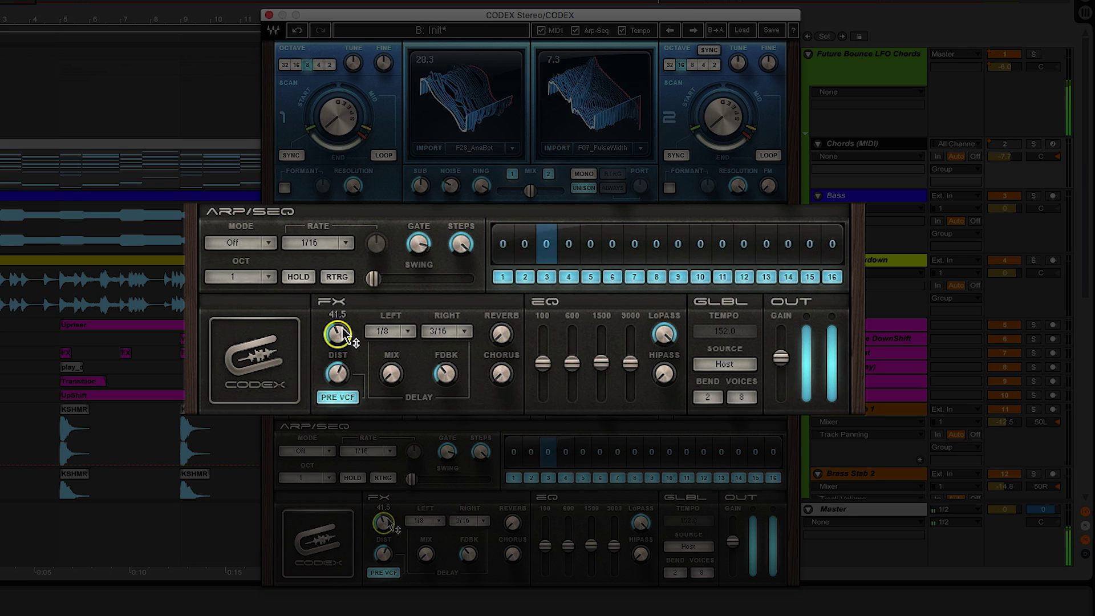
pyautogui.scroll(-2, 337, 334)
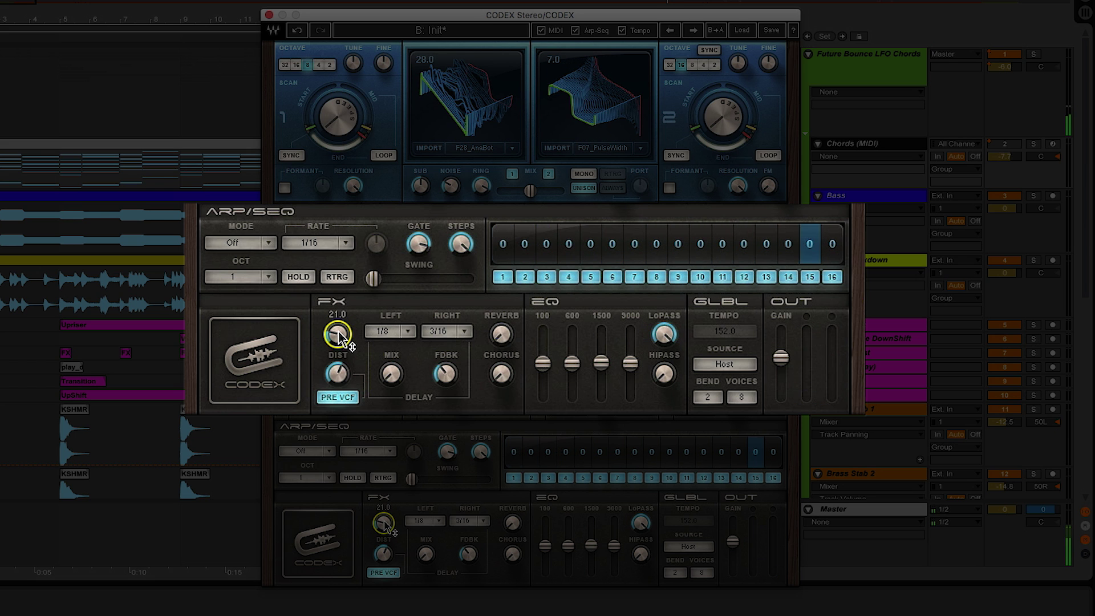
# Set the chorus amount to about 27 and the reverb amount to about 30
pyautogui.moveTo(501, 376)
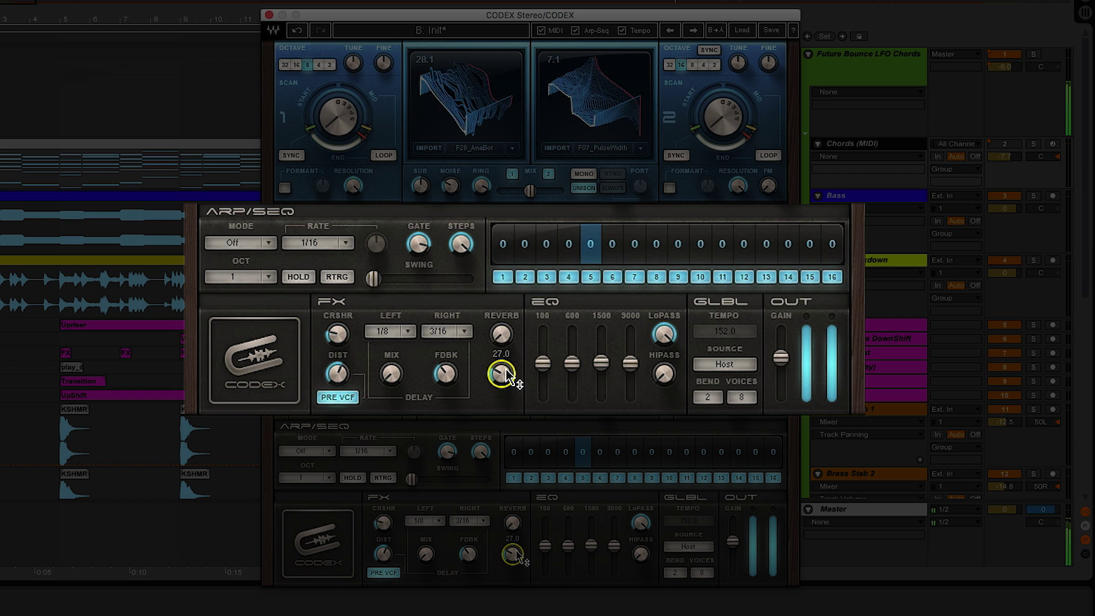
pyautogui.moveTo(504, 372); pyautogui.dragTo(501, 333)
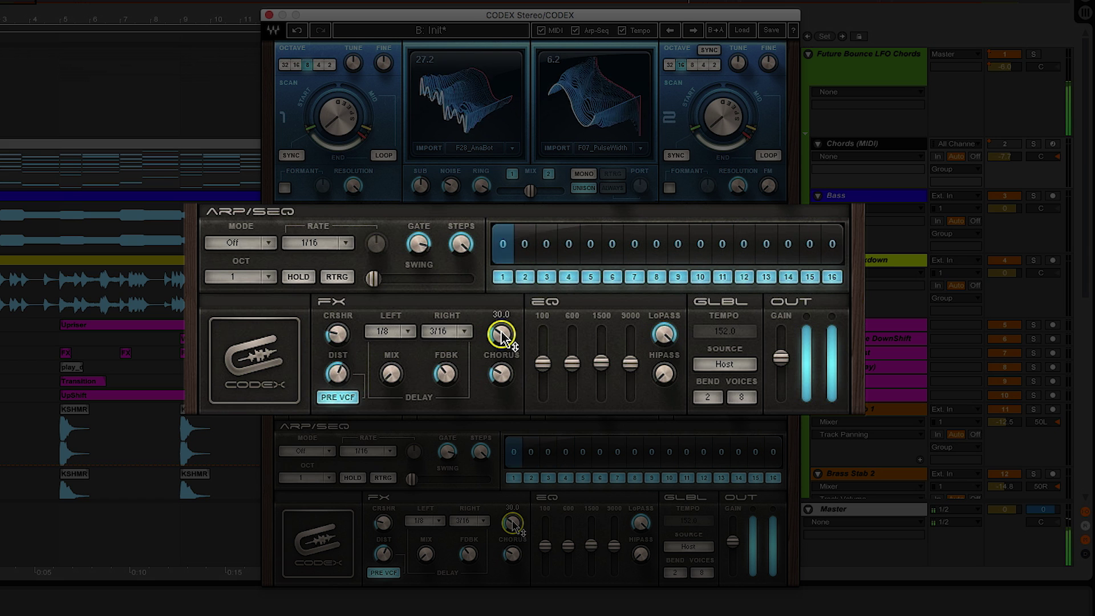
# Boost the 3000 band of the EQ, raise the 1500 band slightly and lower the 600 band slightly
pyautogui.moveTo(630, 365)
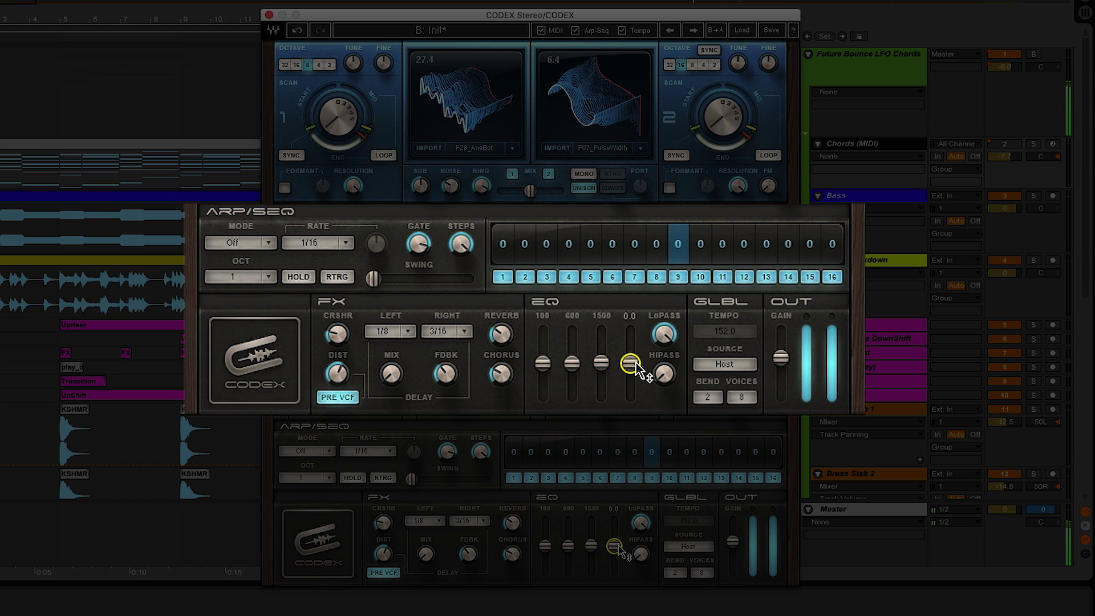
pyautogui.moveTo(634, 368); pyautogui.dragTo(571, 366)
pyautogui.moveTo(602, 365)
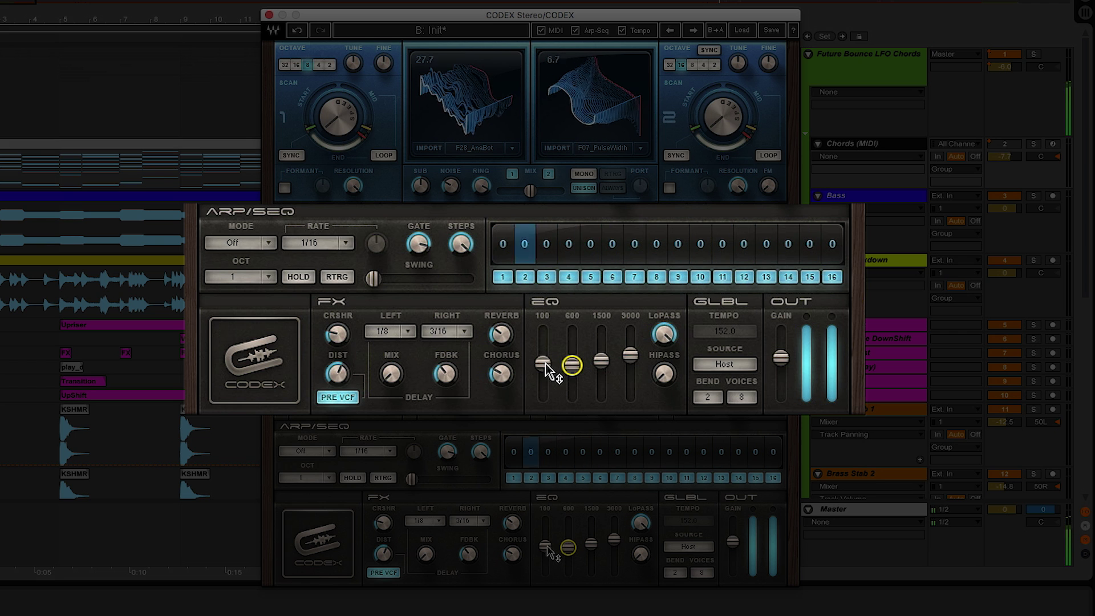
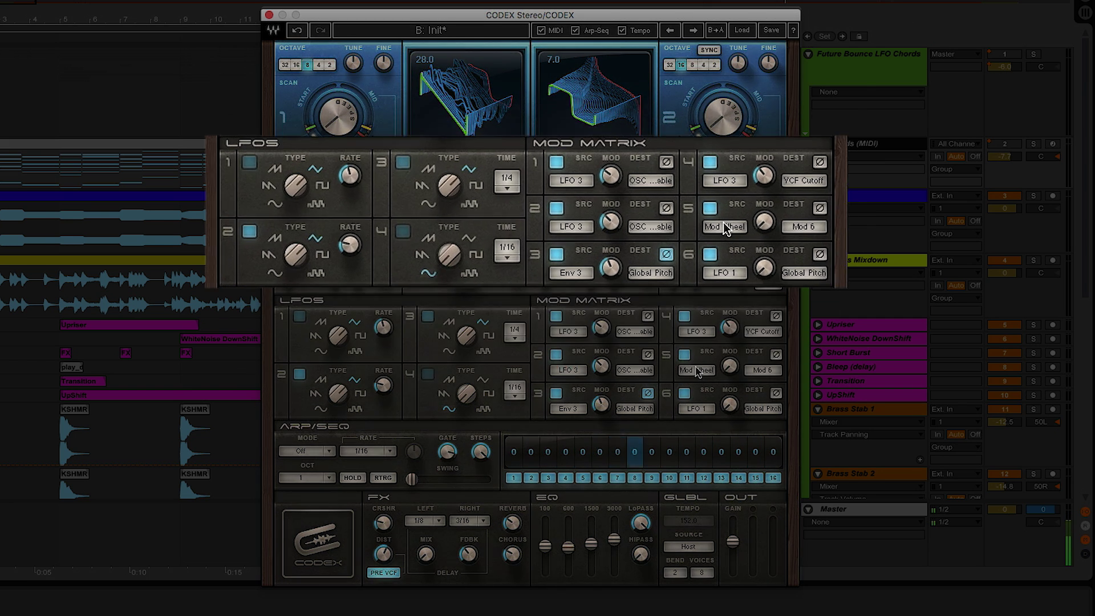
# Route the sequencer to the LFO3 rate in modulation matrix slot 5, using Seq as source and LFO3 Rate as destination
pyautogui.click(696, 370)
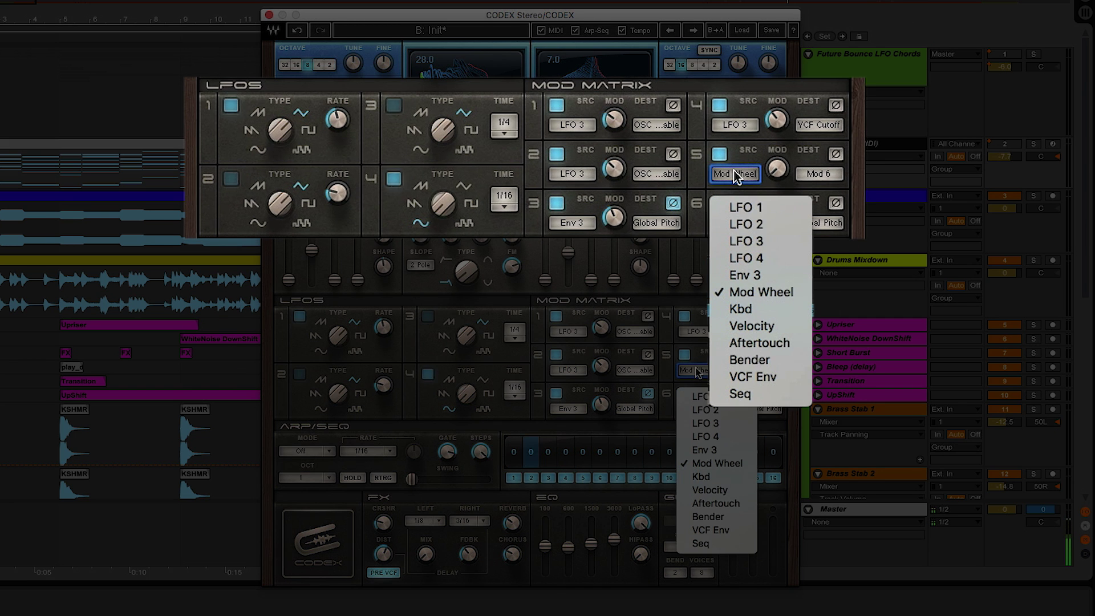
pyautogui.click(701, 542)
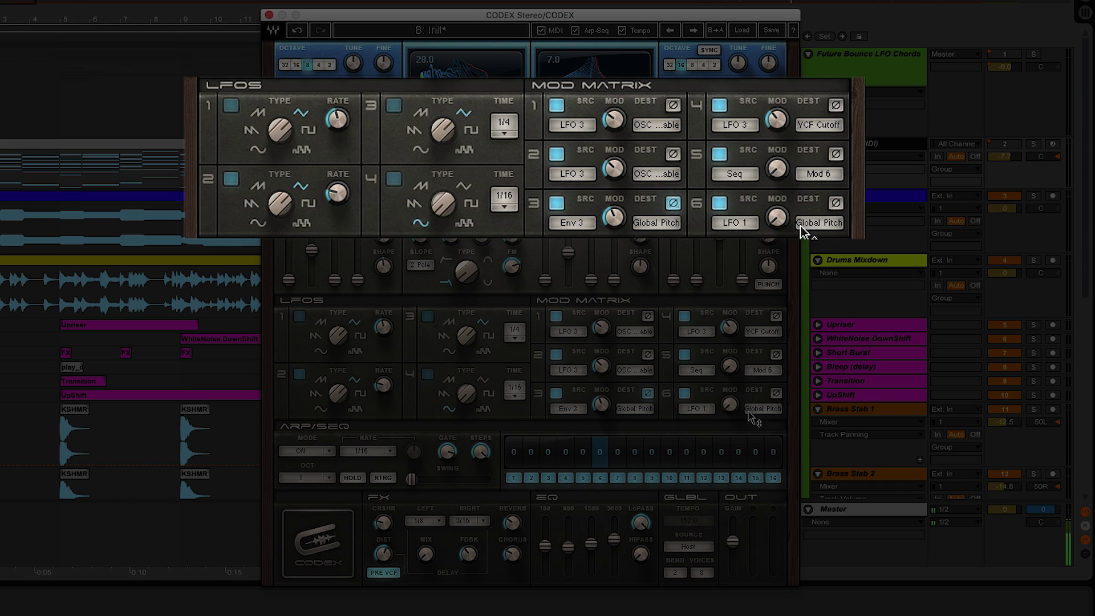
pyautogui.click(748, 410)
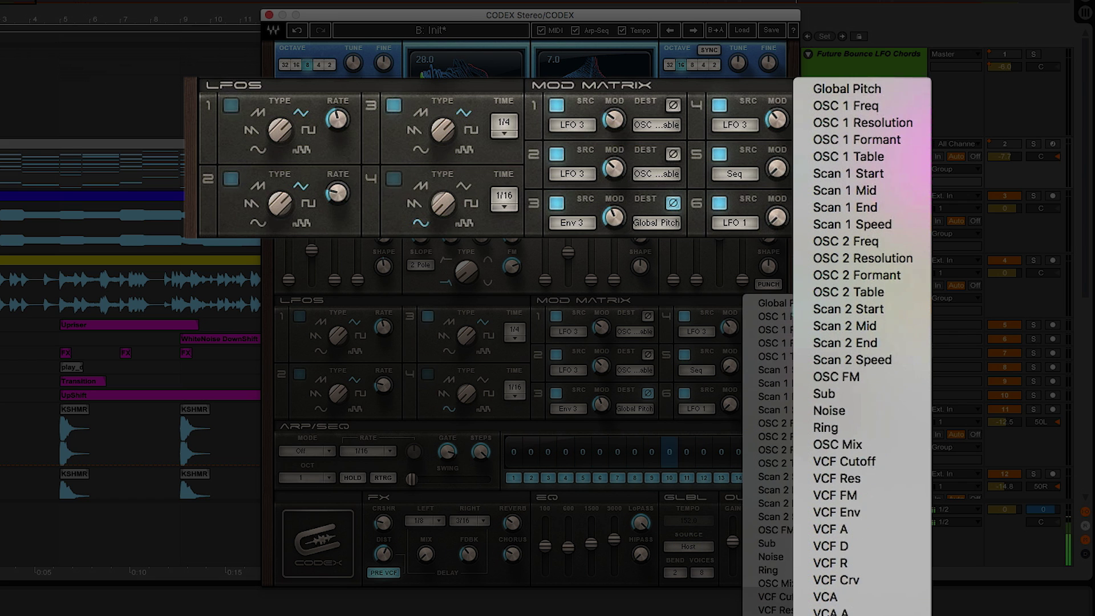
pyautogui.scroll(-10, 863, 605)
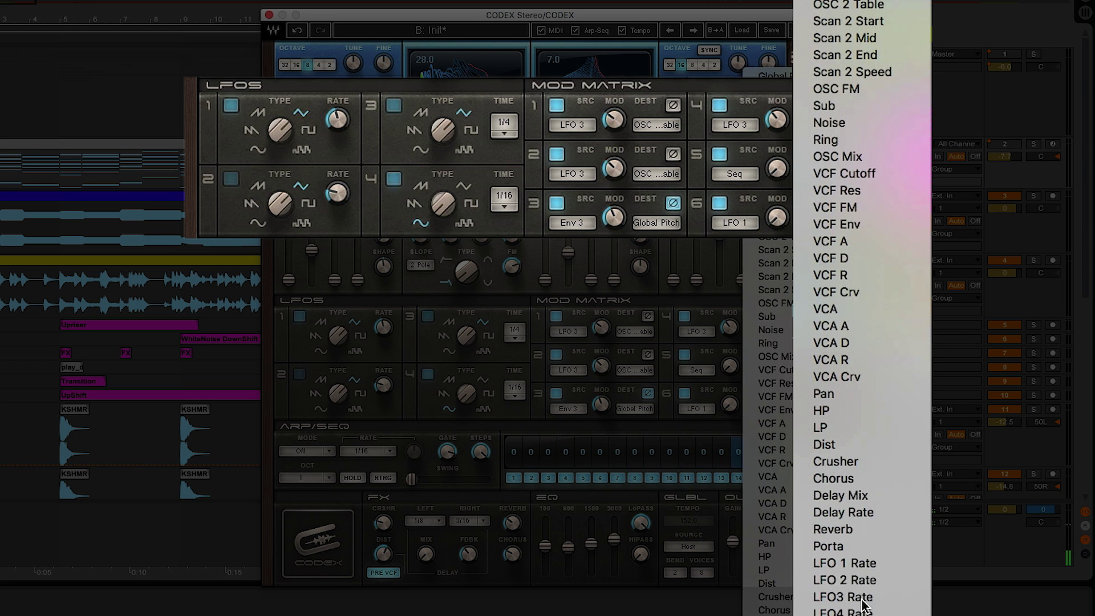
pyautogui.click(862, 600)
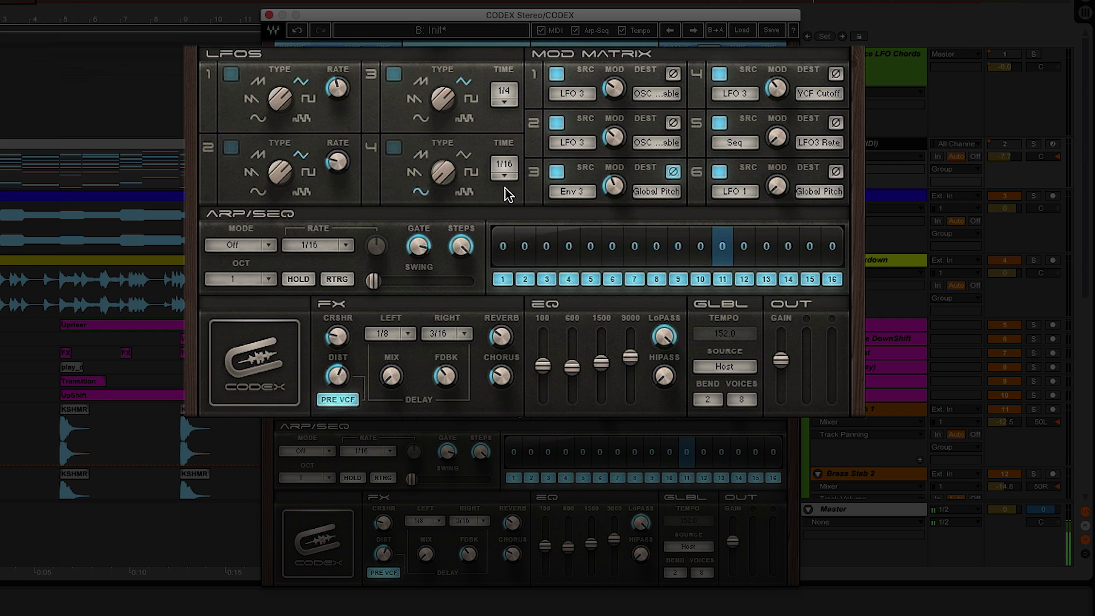
# Set the sequencer rate to 1/4 and its length to 8 steps
pyautogui.click(344, 246)
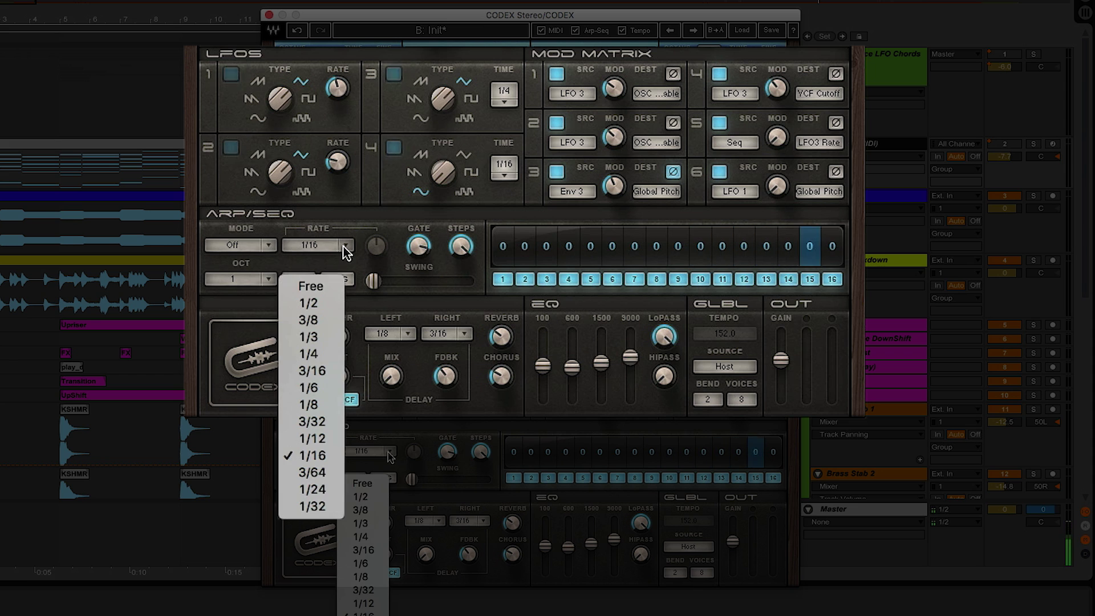
pyautogui.click(325, 353)
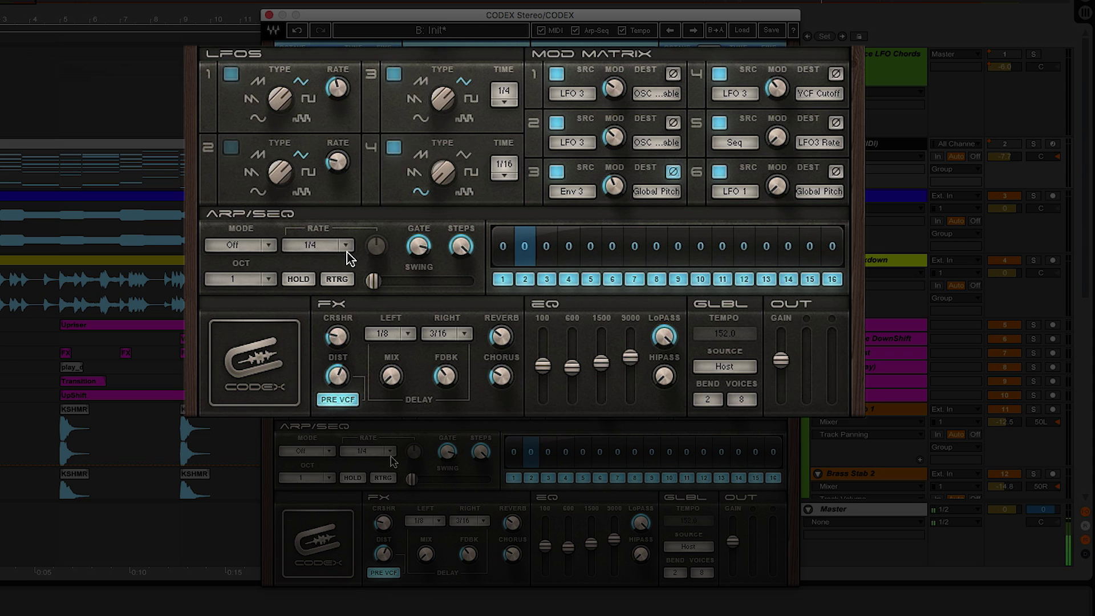
pyautogui.doubleClick(463, 246)
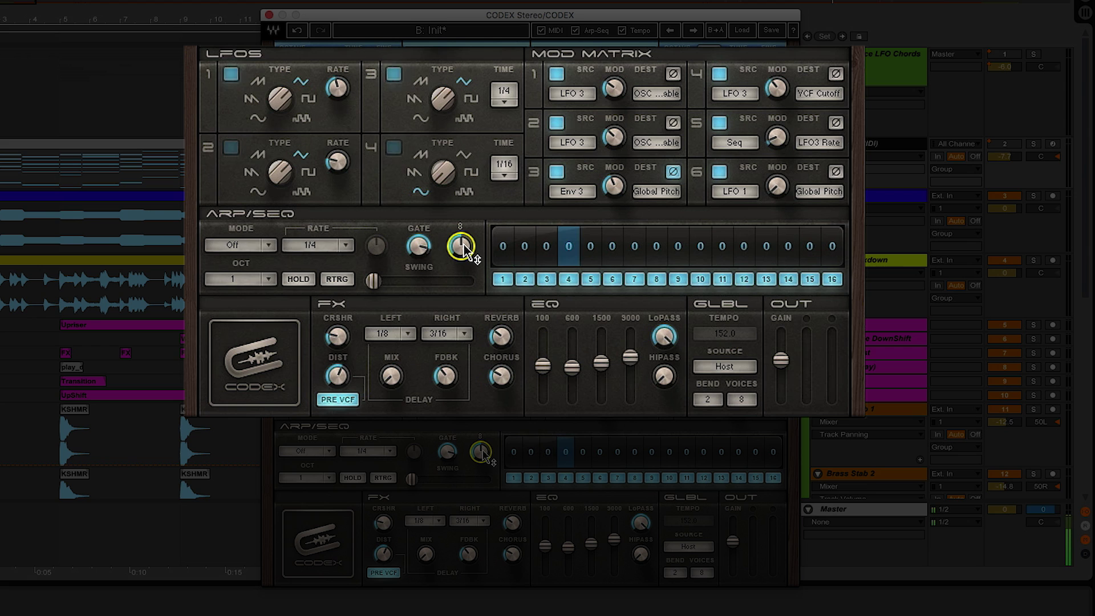
# Raise the modulation amount of matrix slot 5 and set sequencer steps 1 and 2 to +1
pyautogui.click(782, 138)
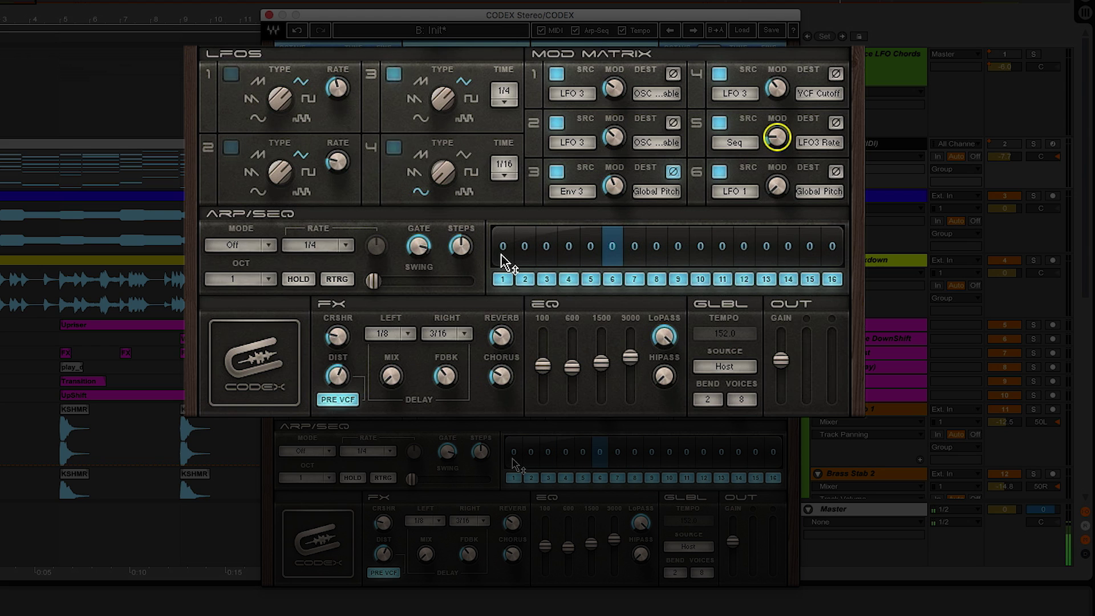
pyautogui.moveTo(500, 254); pyautogui.dragTo(500, 255)
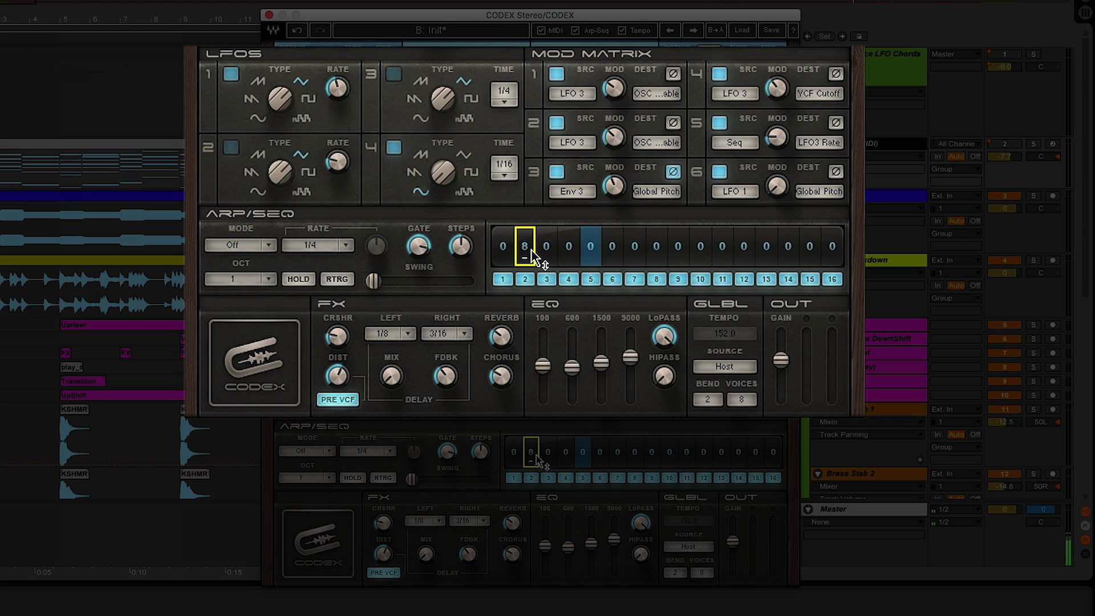
pyautogui.moveTo(522, 252)
pyautogui.mouseDown()
pyautogui.moveTo(504, 253)
pyautogui.moveTo(574, 254)
pyautogui.moveTo(529, 253)
pyautogui.mouseUp()
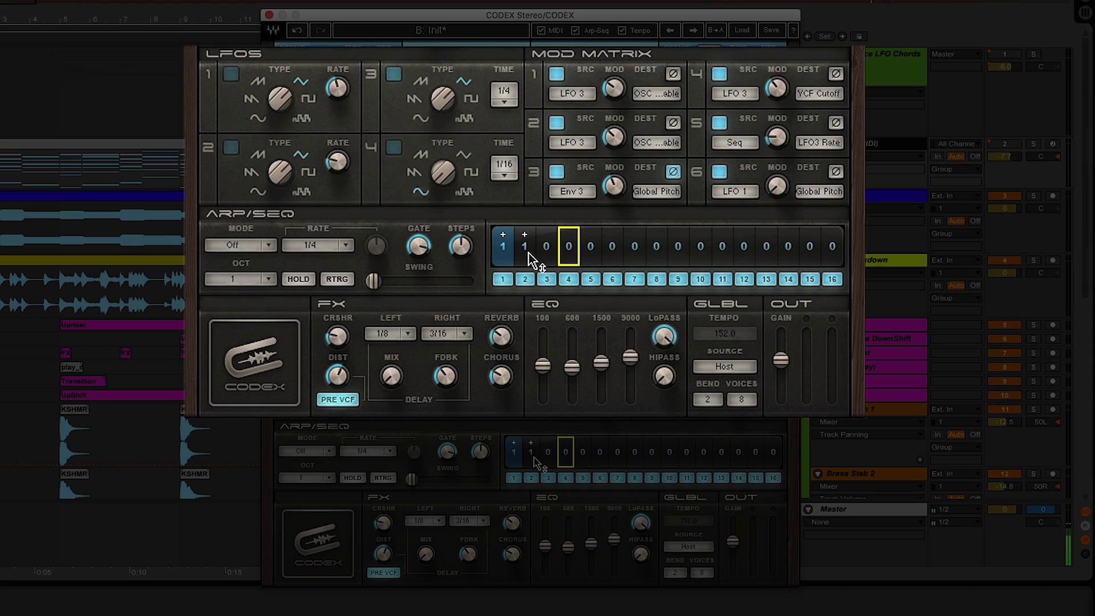